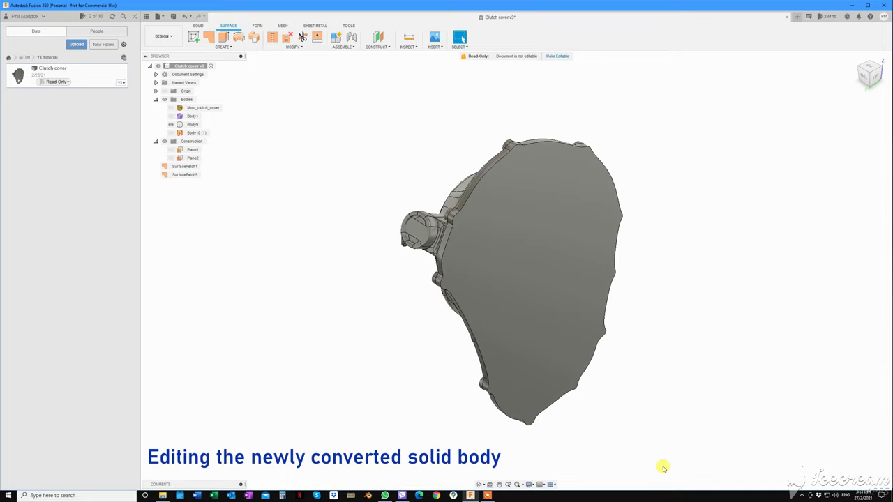
Enable Capture Design History on the clutch cover's root component
right_click(191, 66)
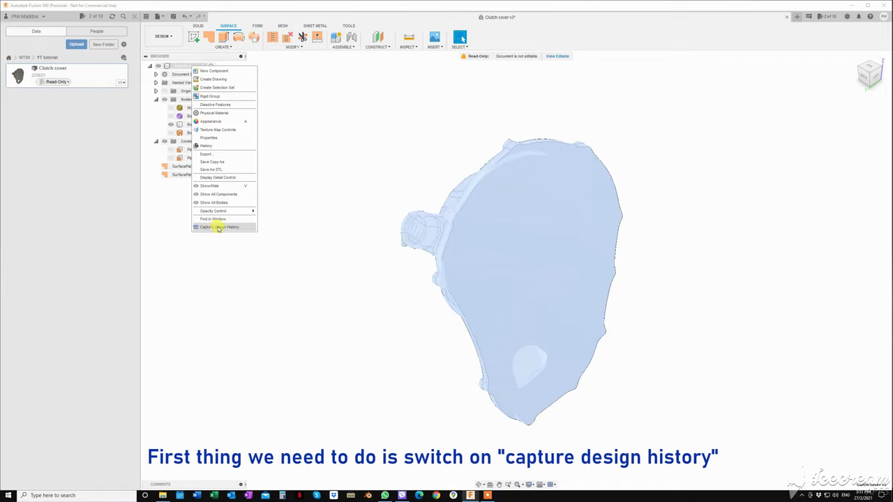
left_click(218, 227)
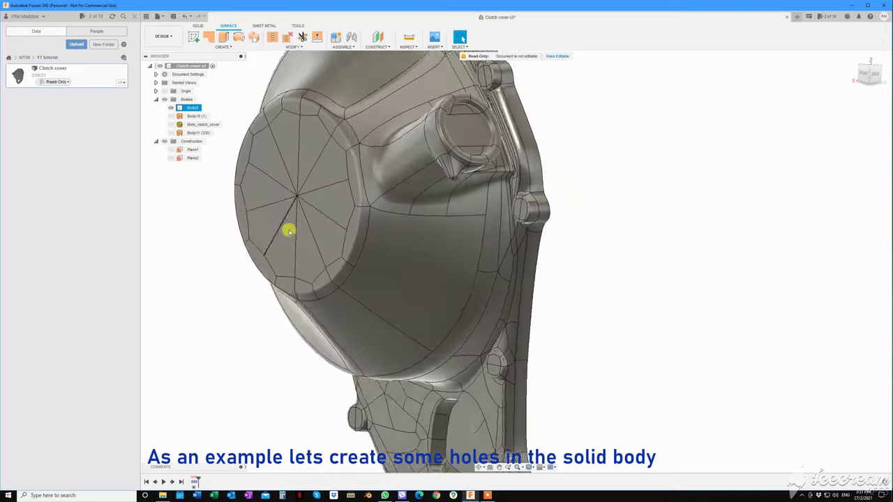
mouse_move(360, 176)
middle_mouse_down("shift")
mouse_move(399, 315)
mouse_move(420, 356)
mouse_move(612, 297)
mouse_move(644, 279)
mouse_move(642, 260)
middle_mouse_up("shift")
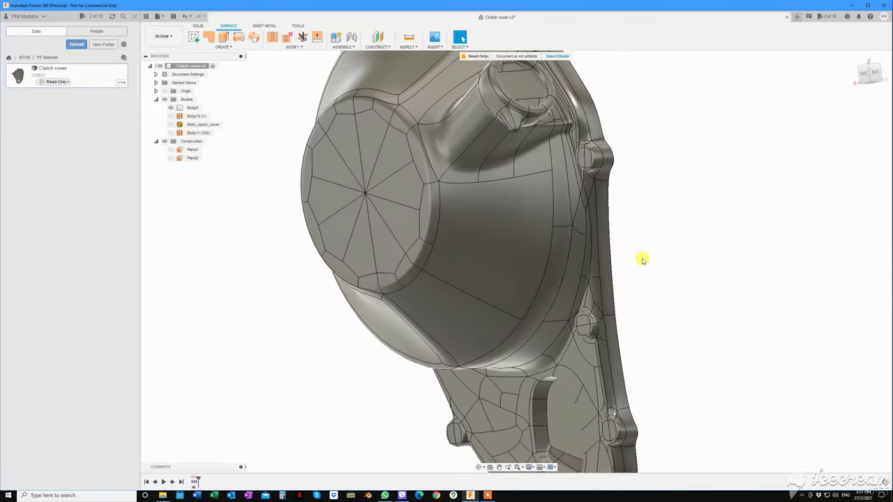
scroll(643, 255, "up", 2)
scroll(644, 251, "up", 2)
scroll(644, 251, "up", 2)
scroll(645, 249, "up", 2)
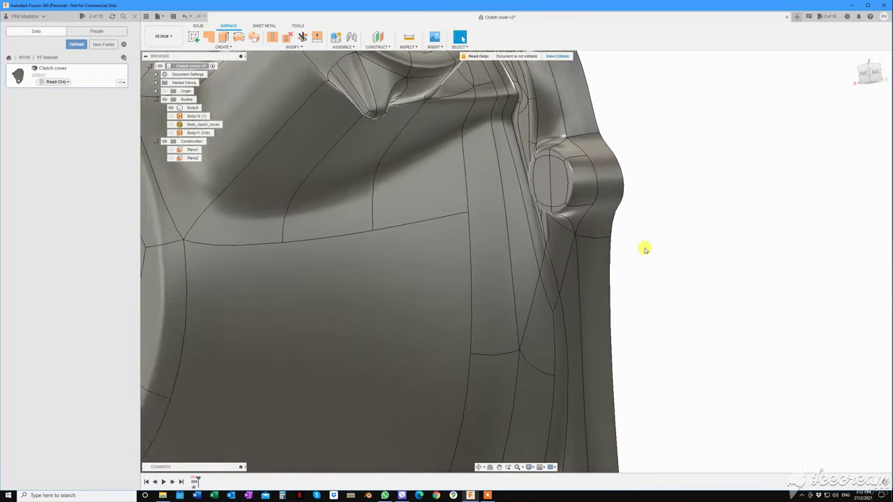
scroll(645, 250, "up", 2)
left_click(598, 227)
mouse_move(561, 171)
middle_mouse_down("shift")
mouse_move(537, 189)
mouse_move(509, 188)
mouse_move(339, 76)
mouse_move(351, 55)
mouse_move(377, 49)
middle_mouse_up("shift")
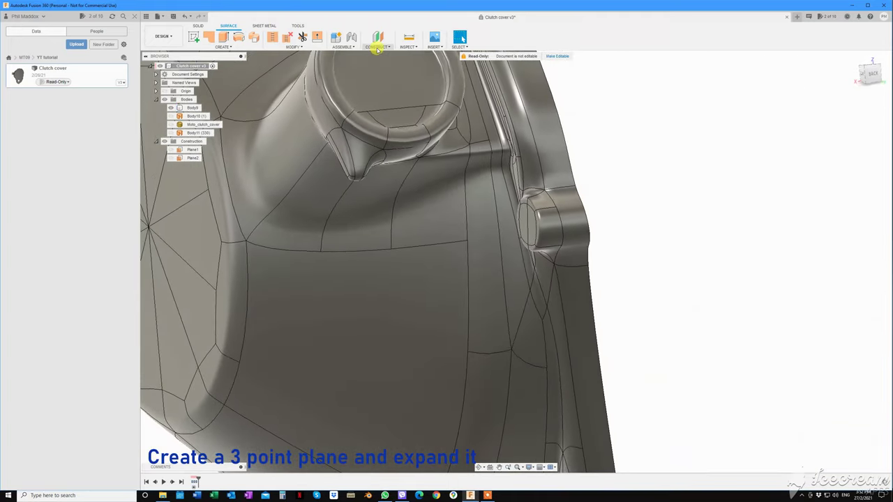
Create a plane through three vertices on a mounting boss
left_click(377, 47)
left_click(395, 93)
mouse_move(395, 93)
middle_mouse_down("shift")
mouse_move(428, 164)
mouse_move(478, 209)
mouse_move(491, 190)
middle_mouse_up("shift")
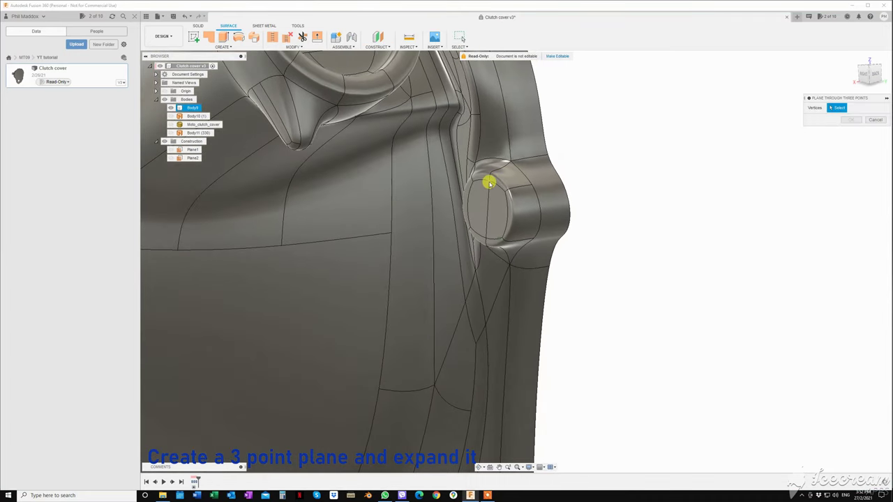
left_click(491, 183)
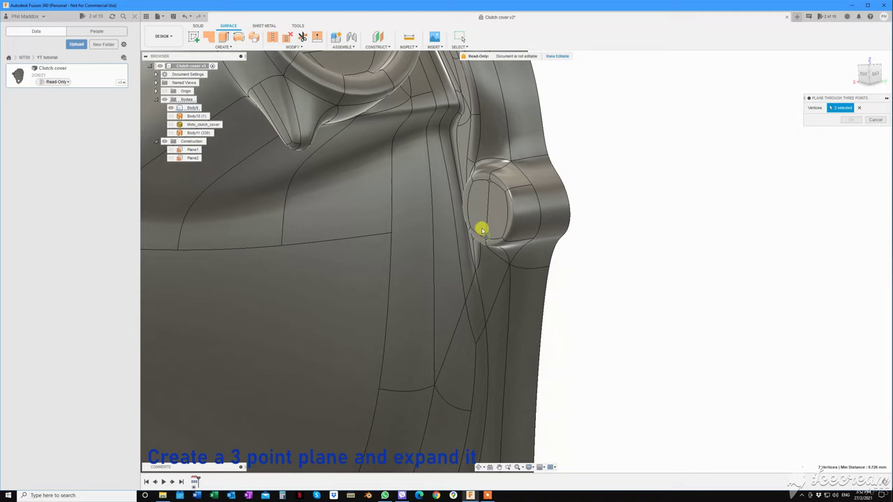
scroll(502, 238, "down", 2)
mouse_move(477, 242)
middle_mouse_down("shift")
mouse_move(466, 237)
mouse_move(507, 235)
middle_mouse_up("shift")
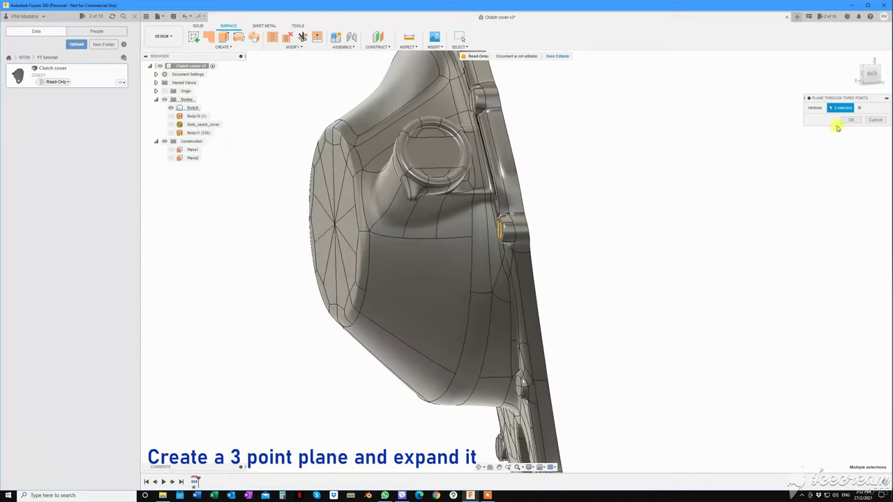
left_click(850, 120)
Enlarge Plane3 so it spans the whole clutch cover
left_click(502, 213)
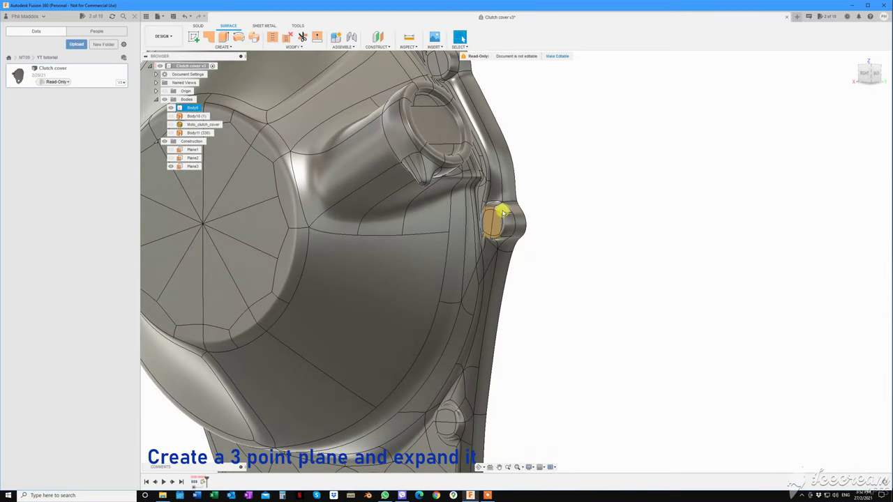
mouse_move(501, 211)
middle_mouse_down("shift")
mouse_move(651, 129)
mouse_move(651, 155)
mouse_move(523, 253)
middle_mouse_up("shift")
left_click(510, 247)
scroll(510, 244, "up", 1)
scroll(510, 216, "up", 3)
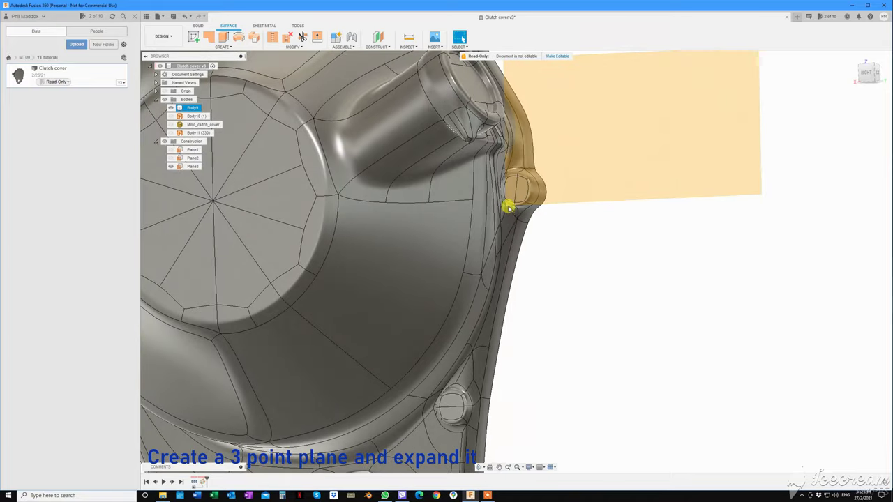
scroll(505, 208, "up", 2)
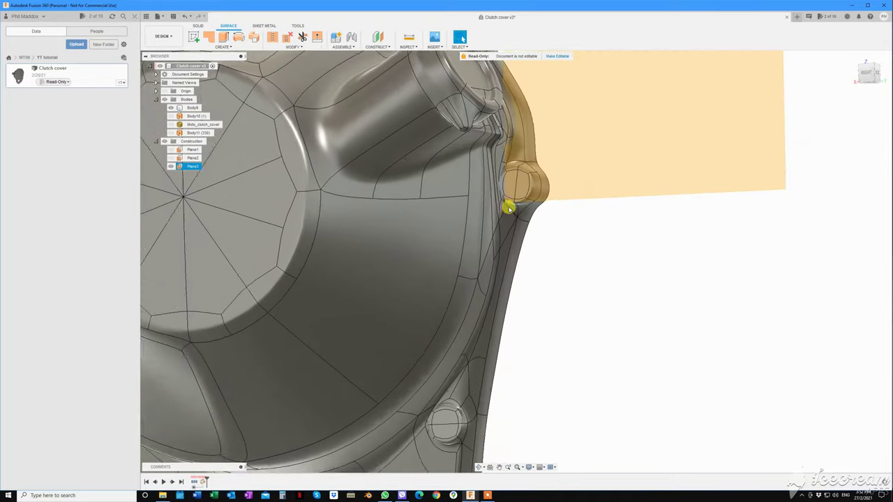
scroll(509, 206, "up", 2)
scroll(477, 209, "down", 1)
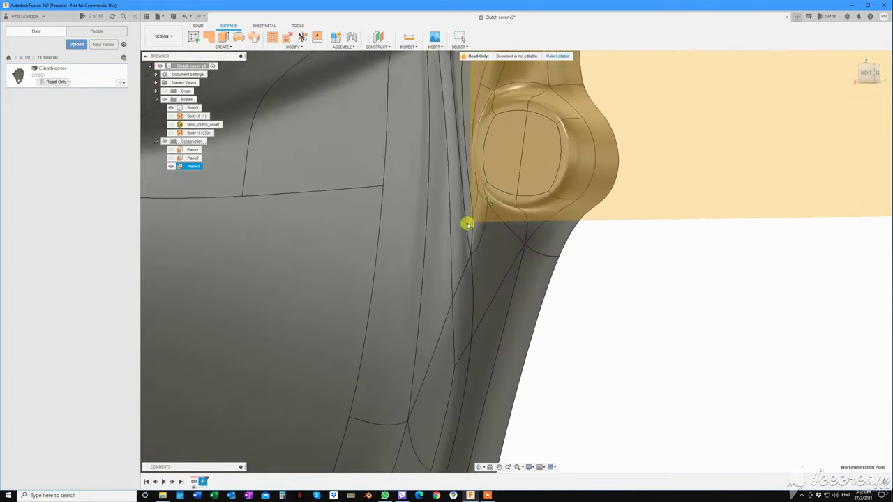
scroll(462, 231, "down", 2)
scroll(455, 251, "down", 3)
scroll(439, 320, "down", 1)
middle_click_drag(426, 378, 341, 325, "shift")
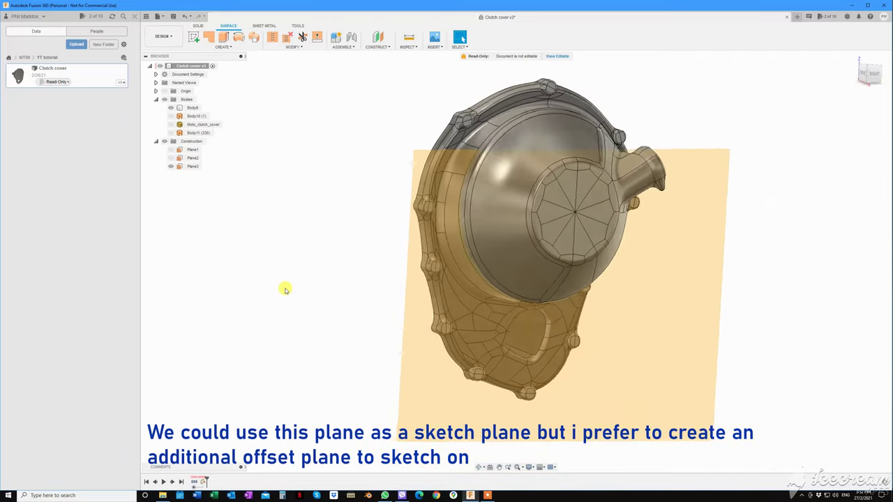
Create Plane4 offset about 91 mm from Plane3 in front of the dome, and hide Plane3
middle_click_drag(286, 290, 287, 216, "shift")
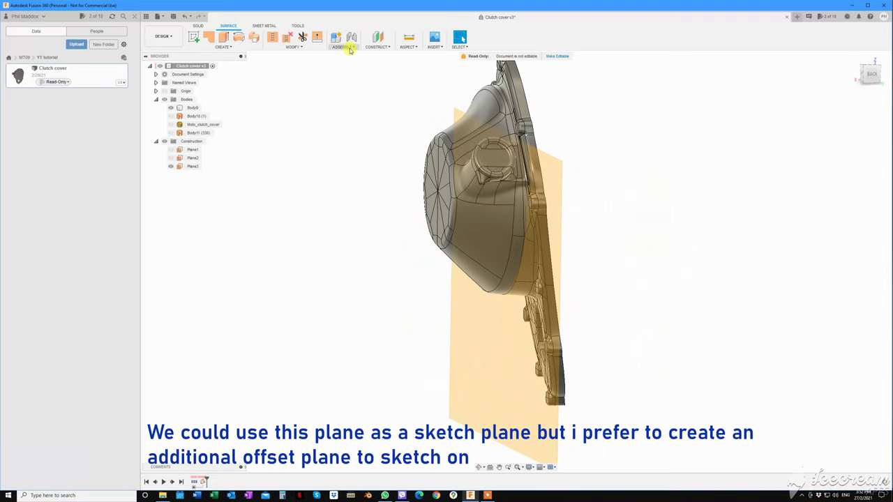
left_click(377, 47)
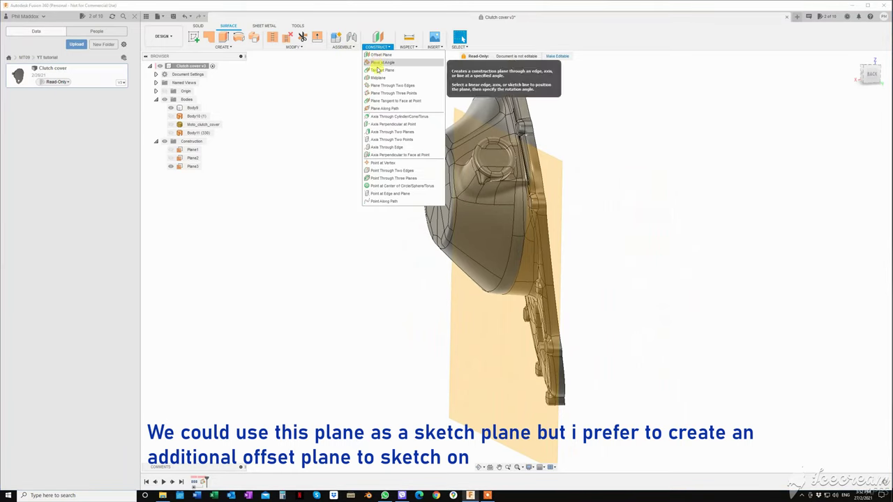
left_click(380, 56)
left_click(547, 170)
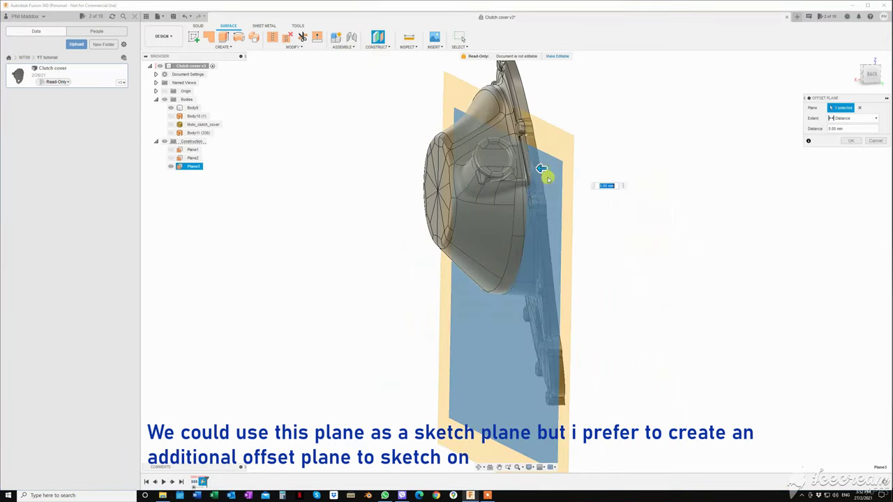
left_click_drag(541, 169, 438, 187)
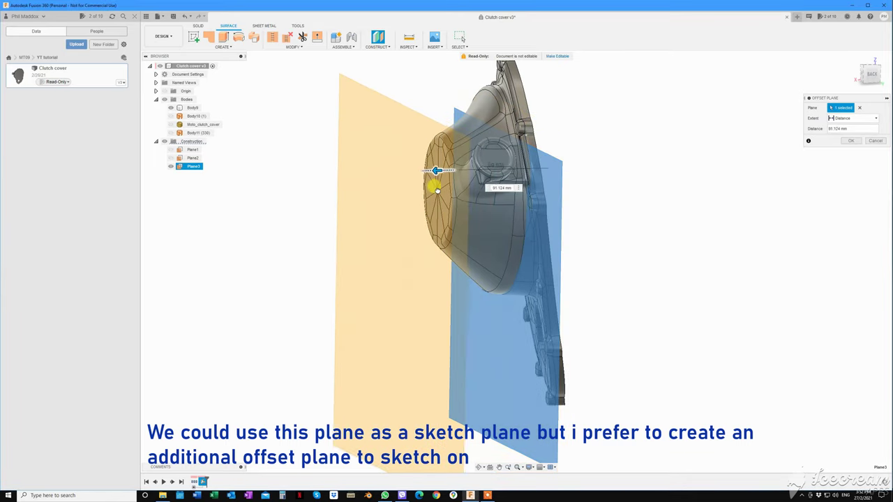
left_click(851, 141)
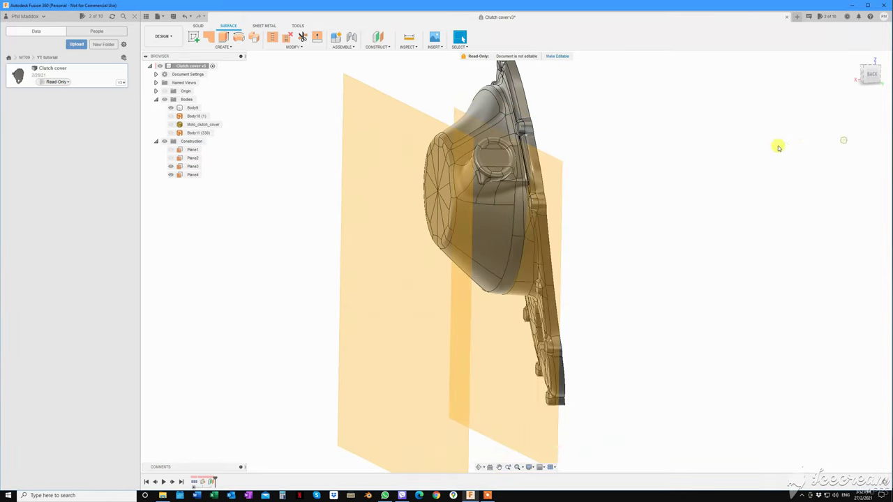
left_click(172, 166)
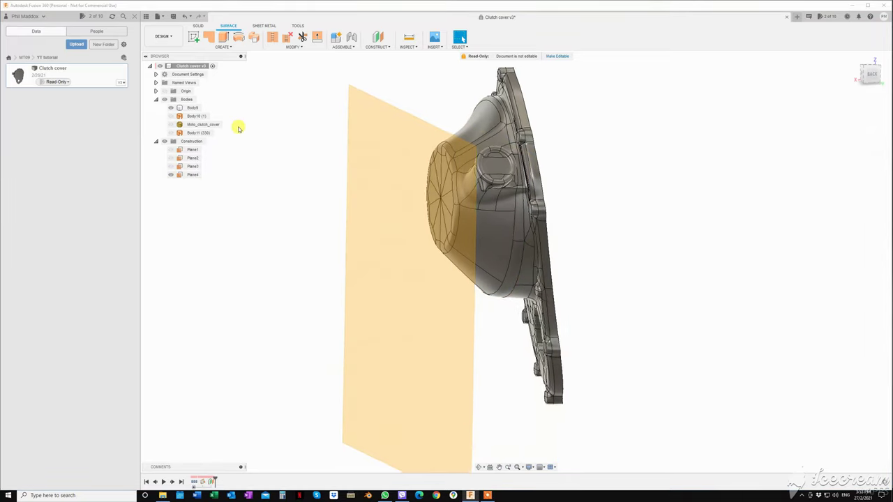
Start a new sketch on the offset Plane4
left_click(200, 27)
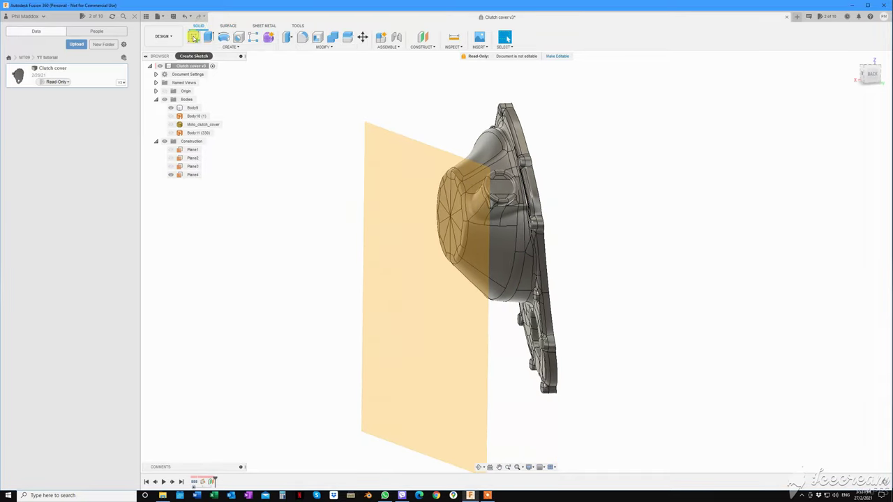
left_click(193, 38)
left_click(371, 151)
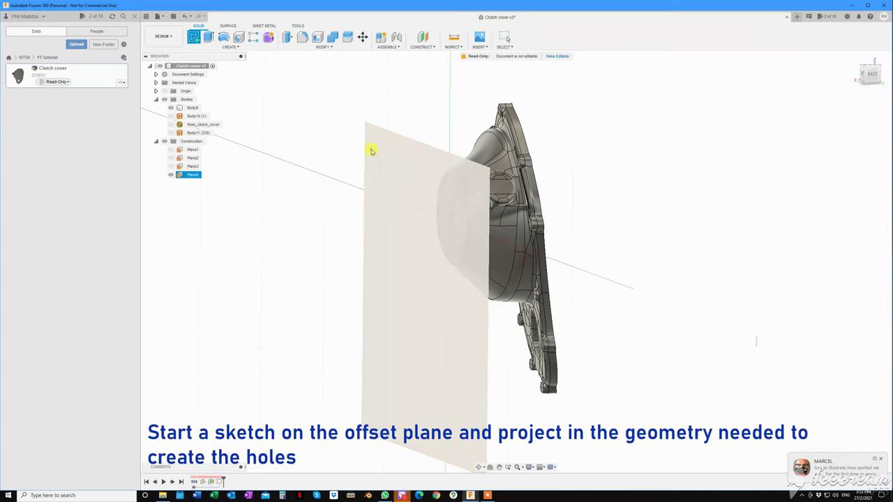
left_click(371, 151)
mouse_move(341, 158)
middle_mouse_down("shift")
mouse_move(554, 237)
mouse_move(622, 235)
mouse_move(609, 214)
middle_mouse_up("shift")
scroll(609, 214, "up", 3)
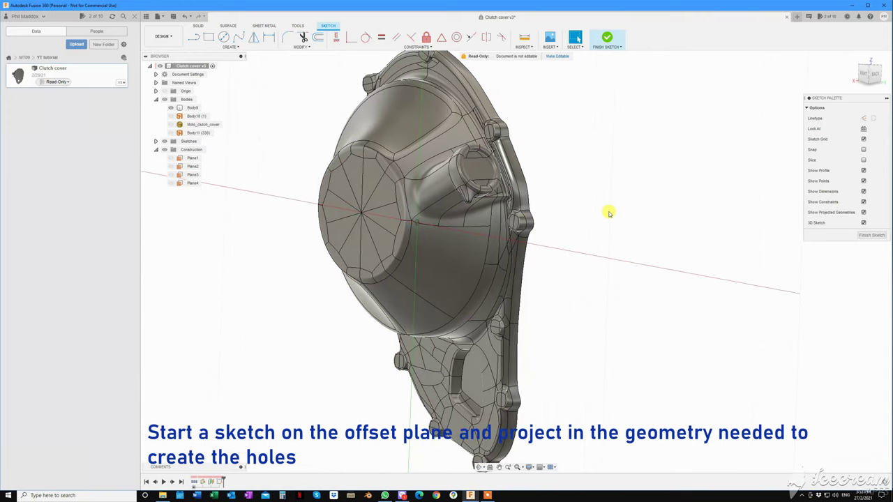
Project the first mounting-boss edges into the sketch
key("p")
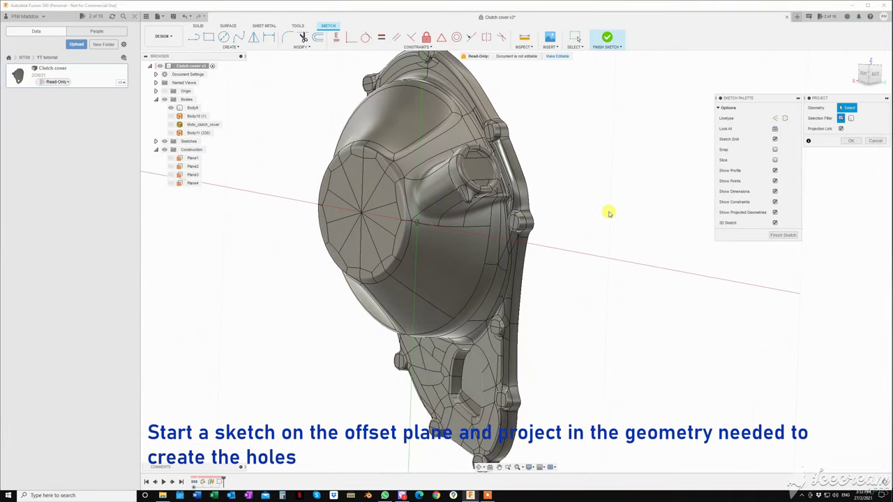
scroll(608, 212, "up", 2)
scroll(594, 216, "up", 2)
scroll(519, 207, "up", 2)
left_click(456, 200)
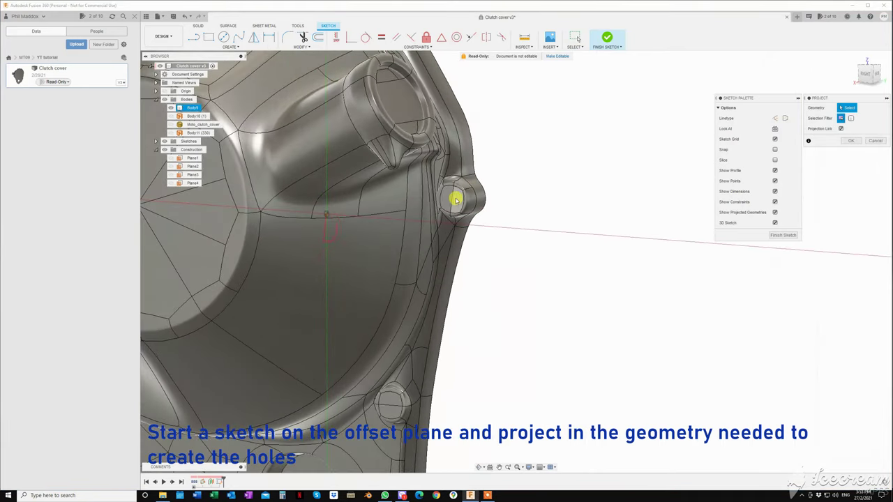
left_click(453, 197)
scroll(456, 195, "down", 1)
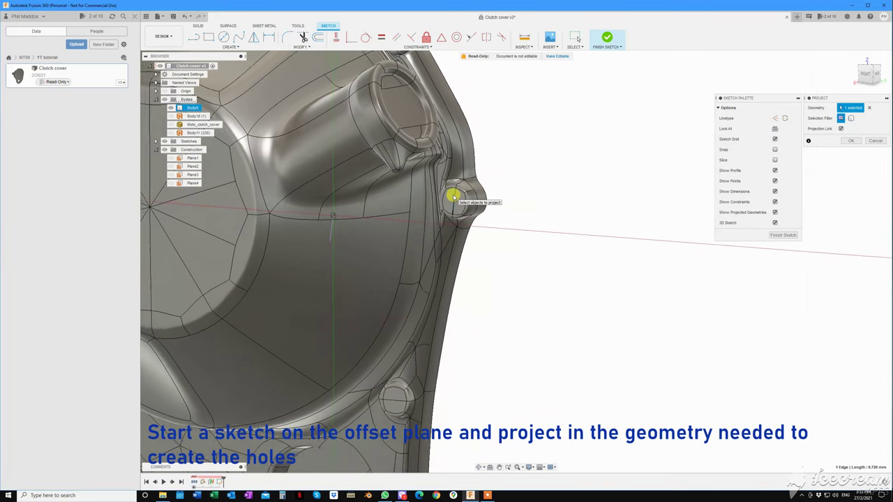
scroll(468, 189, "down", 2)
scroll(471, 161, "down", 2)
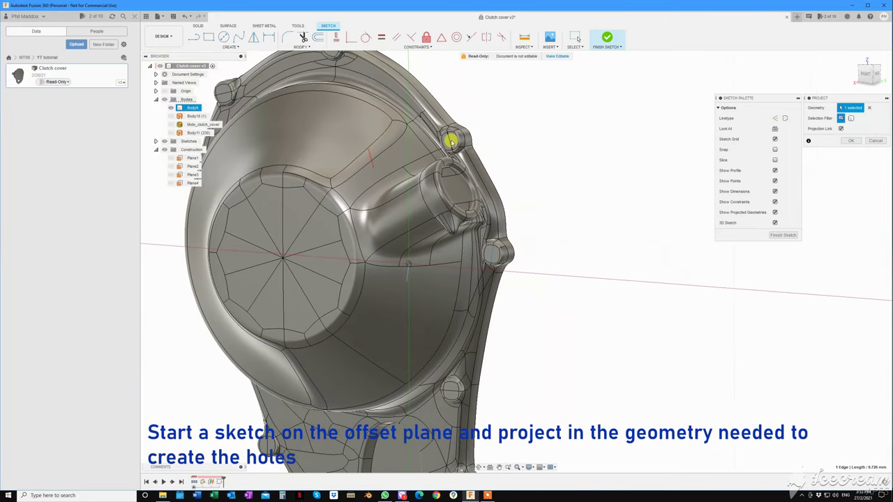
middle_click_drag(450, 141, 387, 97, "shift")
left_click(382, 94)
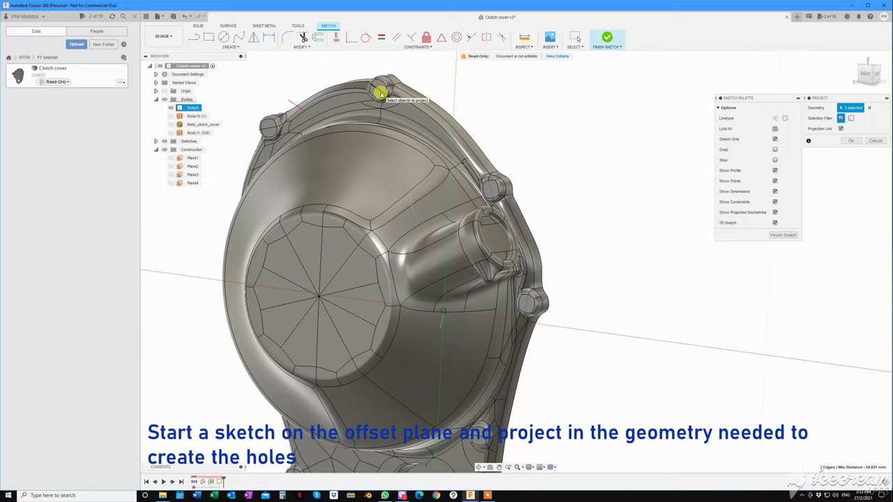
Add the top-left boss edge to the projection and bring the remaining bosses into view
scroll(269, 129, "up", 2)
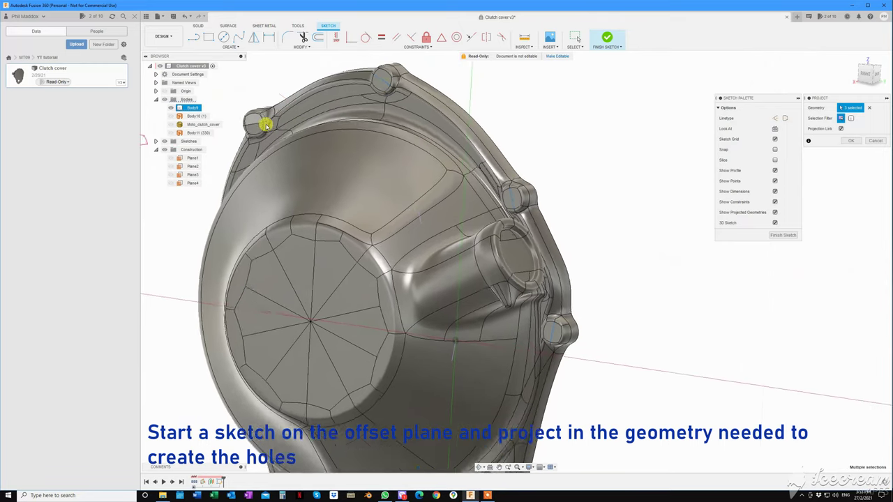
scroll(266, 124, "up", 2)
scroll(255, 104, "up", 2)
scroll(270, 74, "up", 1)
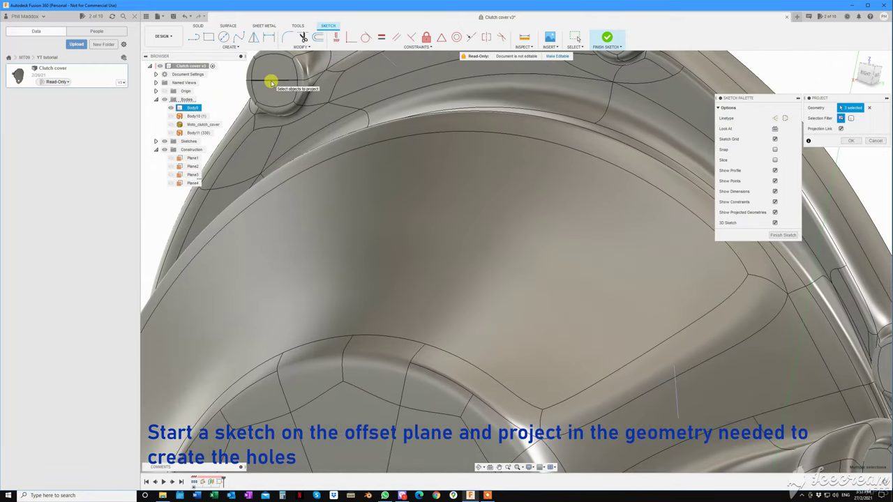
left_click(272, 83)
scroll(265, 87, "down", 2)
scroll(259, 105, "down", 2)
scroll(286, 133, "down", 2)
scroll(328, 182, "down", 2)
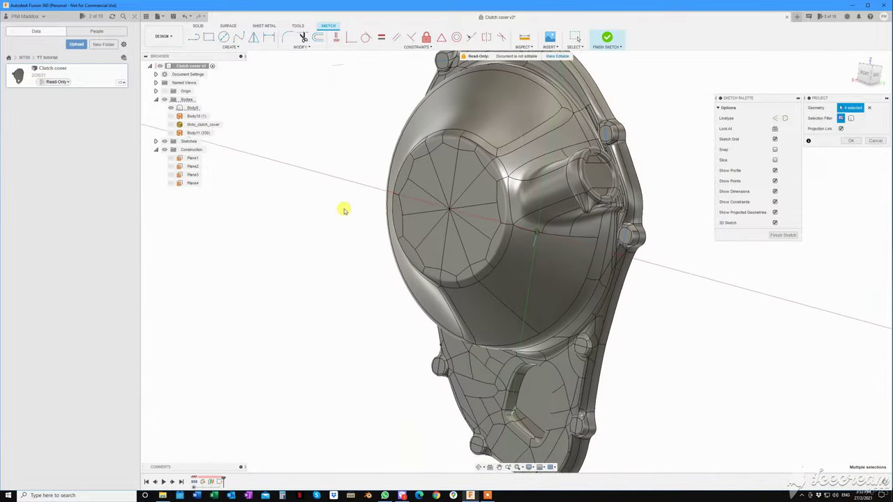
mouse_move(343, 210)
middle_mouse_down("shift")
mouse_move(342, 191)
mouse_move(249, 161)
middle_mouse_up("shift")
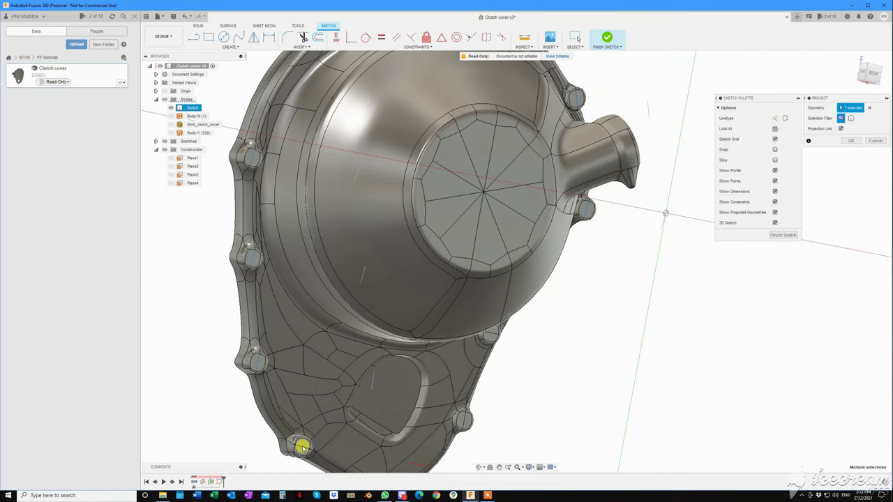
mouse_move(301, 447)
middle_mouse_down("shift")
mouse_move(405, 421)
mouse_move(467, 392)
mouse_move(481, 369)
mouse_move(532, 374)
mouse_move(540, 362)
mouse_move(514, 288)
mouse_move(558, 299)
mouse_move(623, 286)
mouse_move(837, 169)
mouse_move(846, 141)
mouse_move(545, 163)
mouse_move(225, 35)
middle_mouse_up("shift")
Add the last three boss edges and confirm the projection
left_click(402, 420)
left_click(483, 368)
left_click(514, 291)
left_click(852, 141)
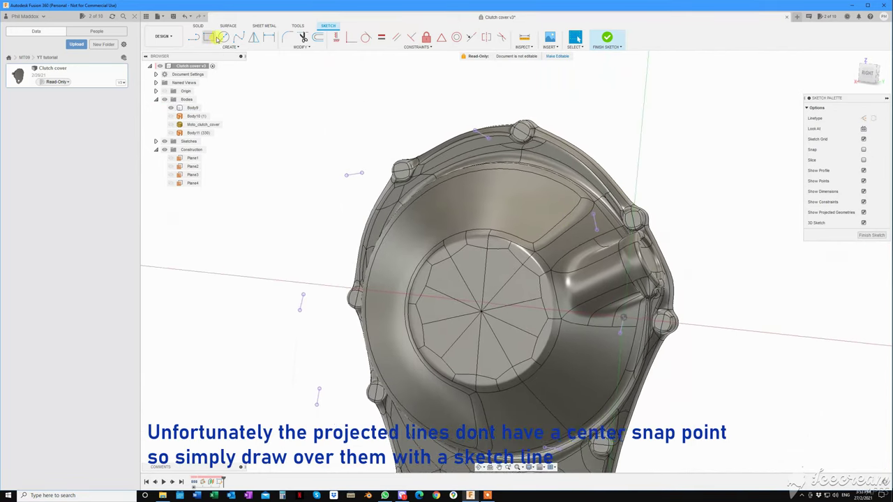
Try the Circle tool while zooming over the sketch, then cancel it
left_click(223, 37)
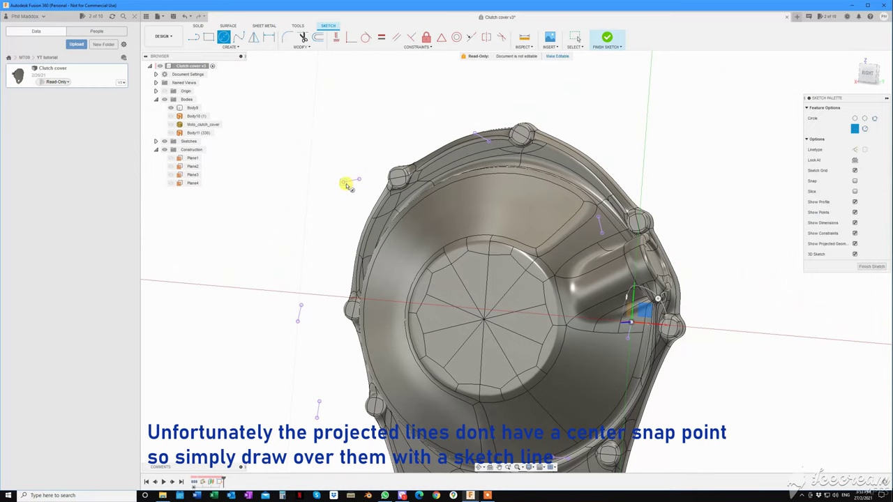
scroll(347, 186, "up", 2)
scroll(343, 183, "up", 3)
scroll(333, 179, "up", 3)
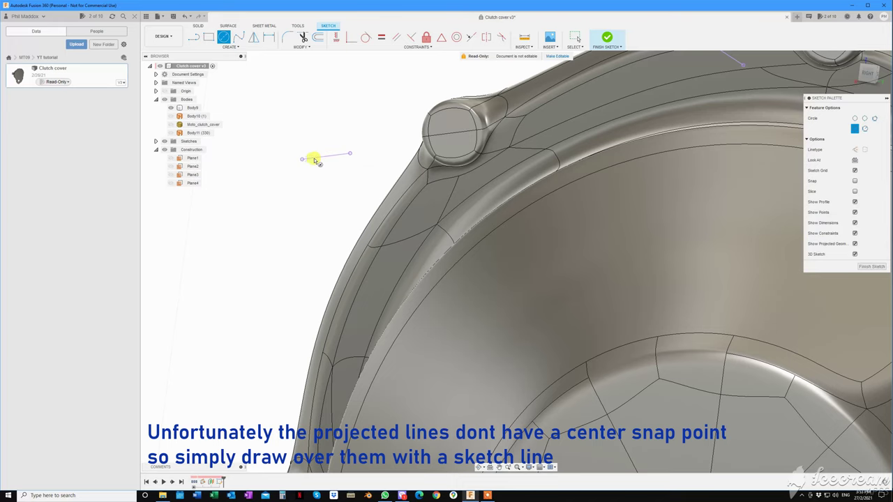
scroll(347, 156, "down", 3)
scroll(313, 163, "down", 3)
scroll(318, 176, "down", 2)
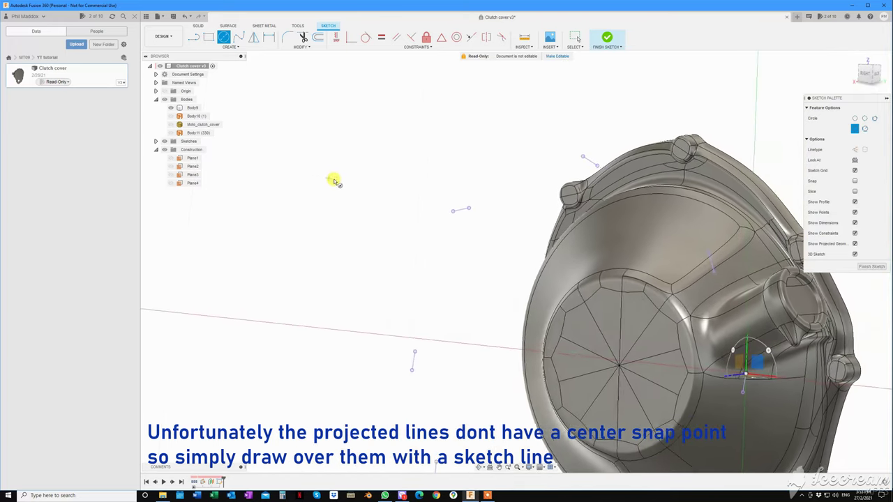
scroll(340, 178, "up", 2)
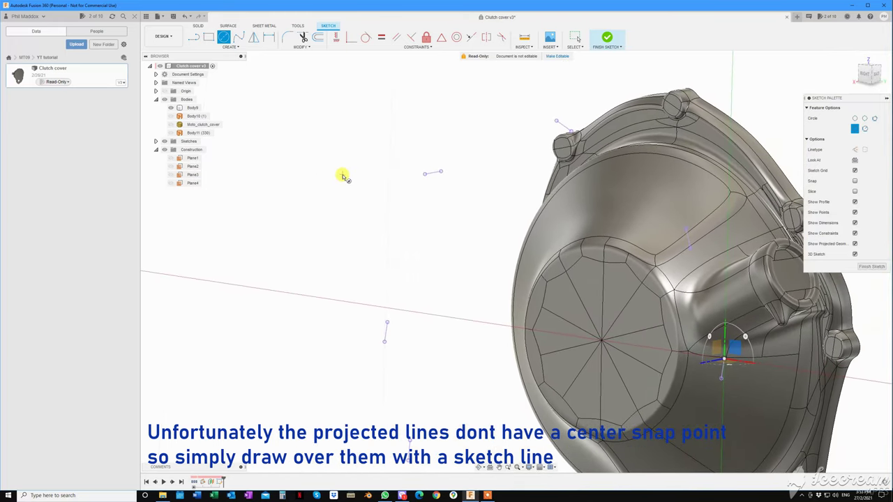
key("Escape")
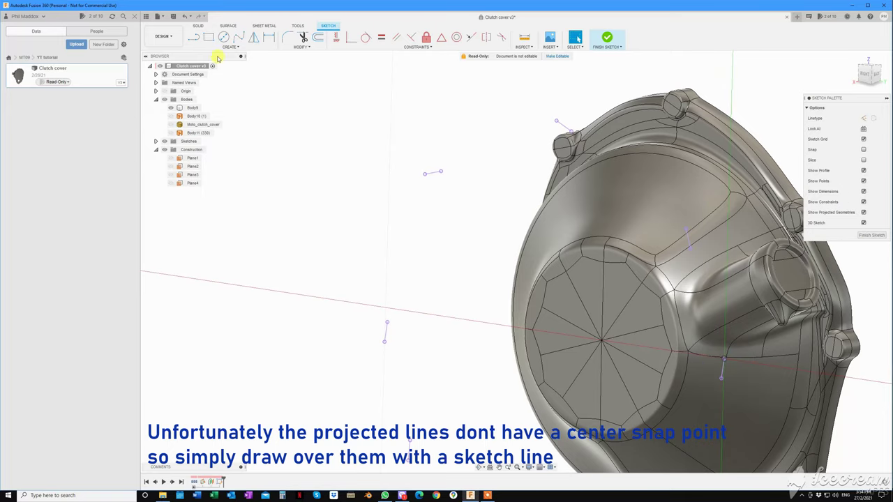
Move a projected line's end point slightly to the right and confirm the move
left_click(427, 177)
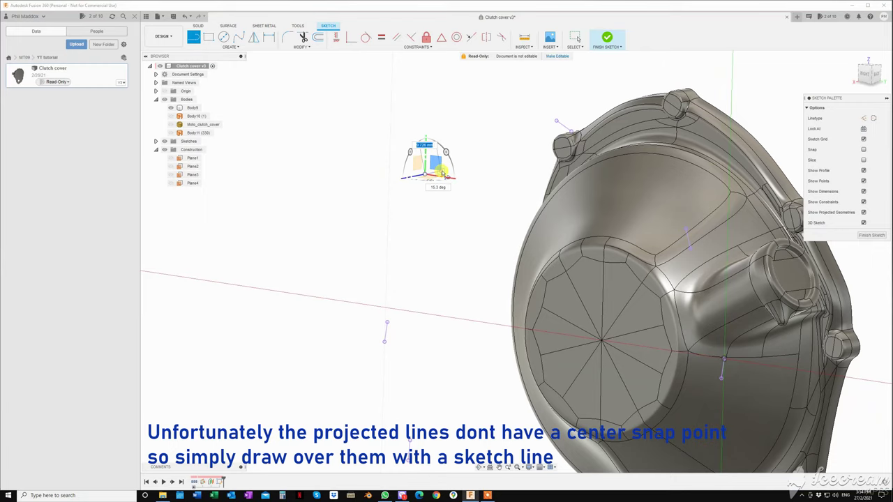
left_click_drag(442, 175, 446, 176)
right_click(451, 156)
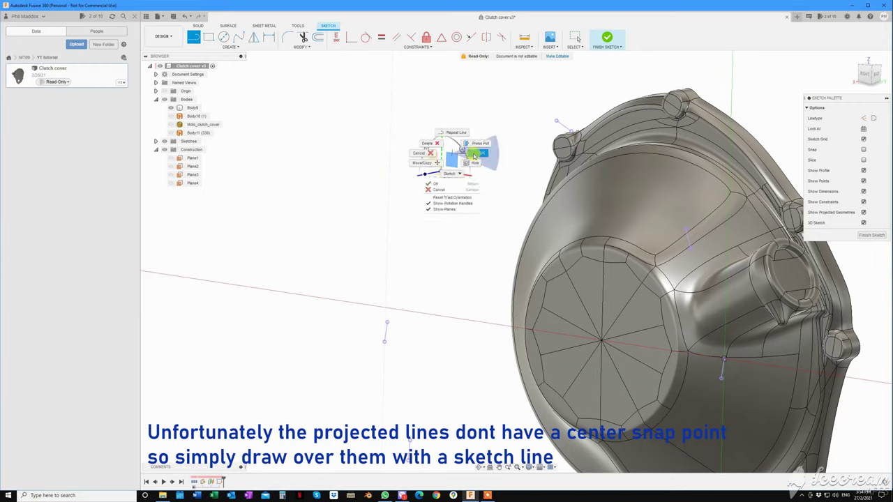
left_click(474, 154)
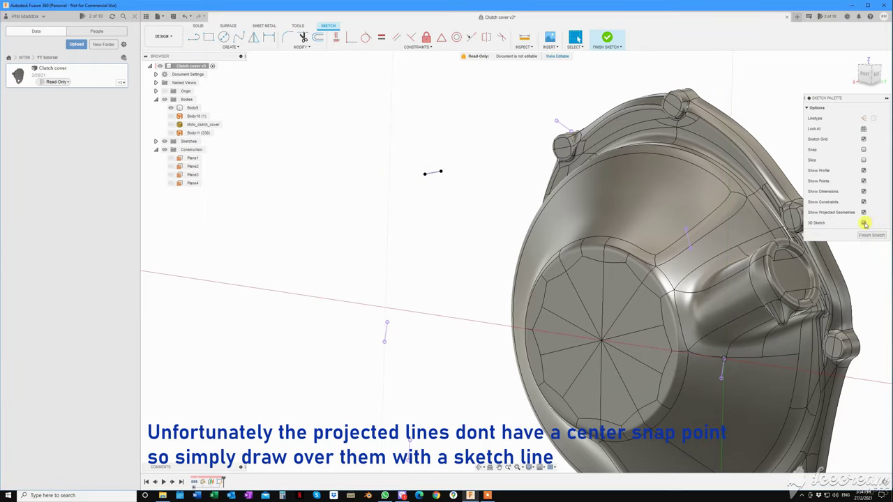
middle_click_drag(863, 223, 216, 79, "shift")
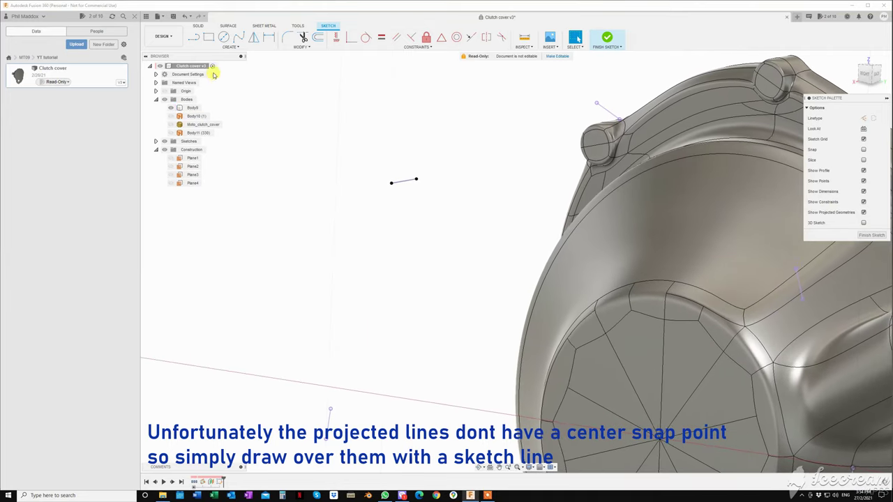
left_click(223, 37)
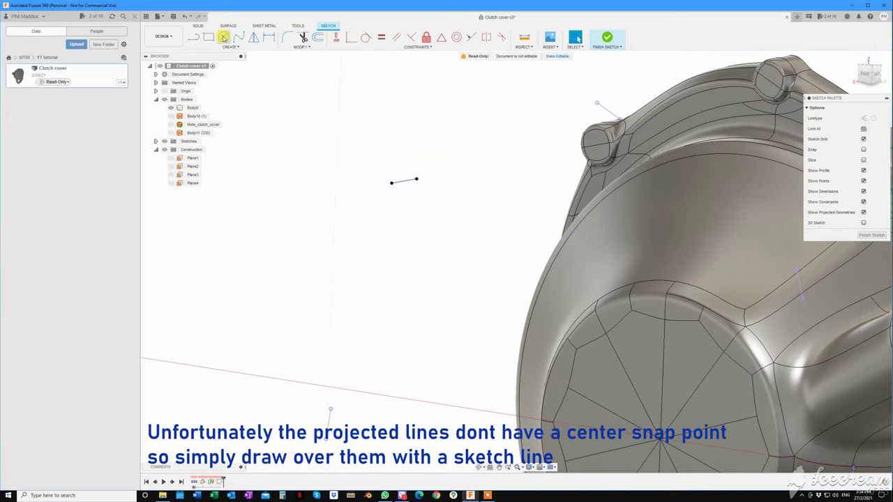
Place a Ø5 mm circle centred on the first short projected boss line
left_click(405, 182)
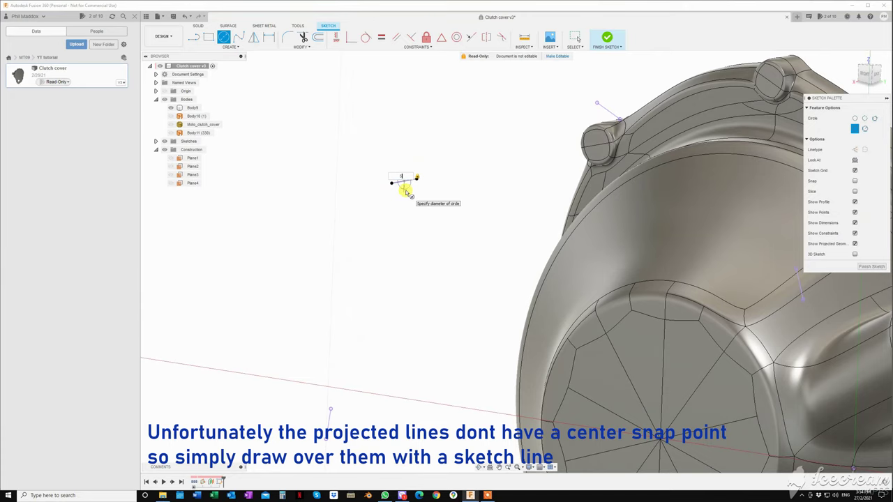
key("Escape")
middle_click_drag(403, 179, 410, 193, "shift")
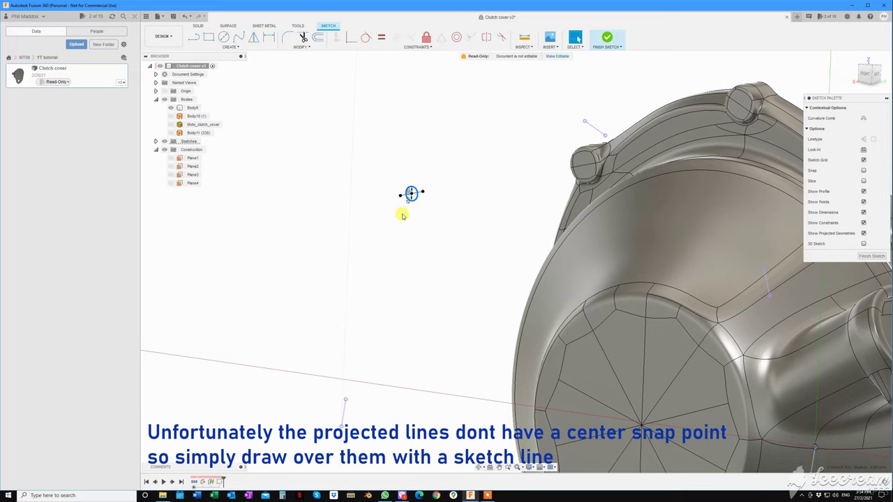
scroll(409, 202, "up", 2)
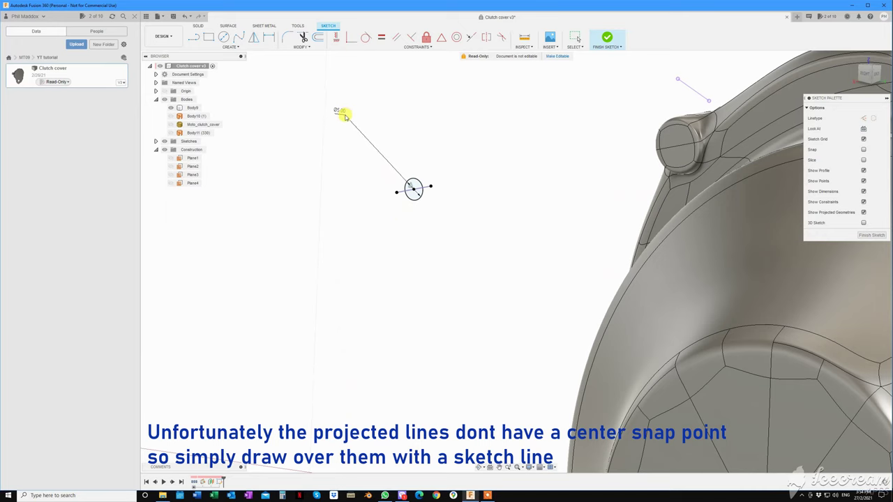
mouse_move(340, 150)
middle_mouse_down("shift")
mouse_move(351, 194)
mouse_move(400, 217)
mouse_move(445, 202)
mouse_move(614, 207)
mouse_move(833, 226)
mouse_move(846, 235)
mouse_move(337, 150)
middle_mouse_up("shift")
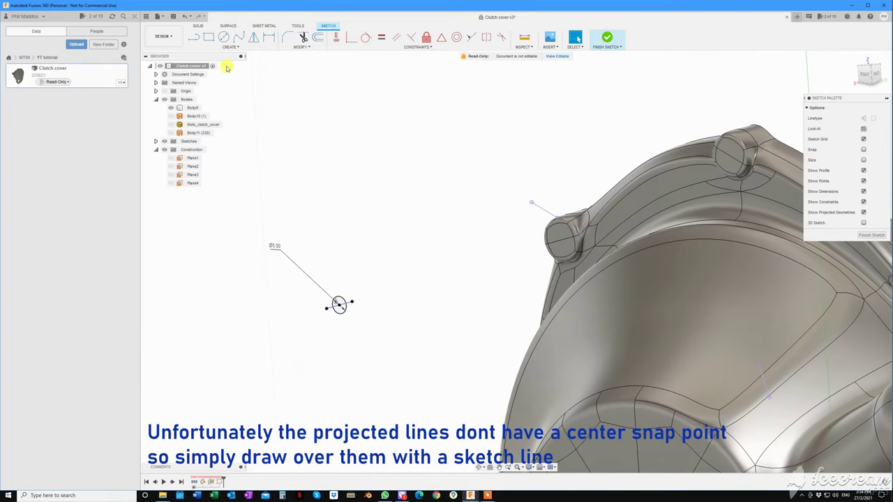
left_click(223, 39)
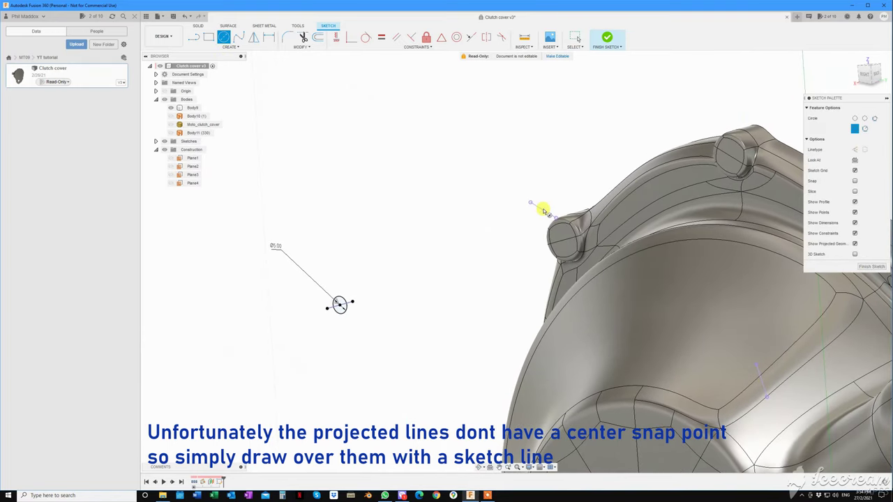
key("Escape")
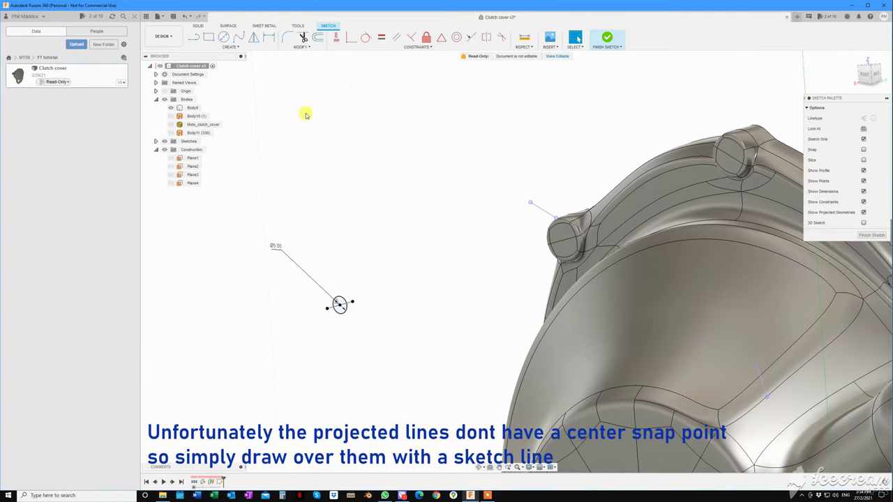
Draw short lines over the projected edges of the first three bosses
left_click(530, 204)
left_click(557, 220)
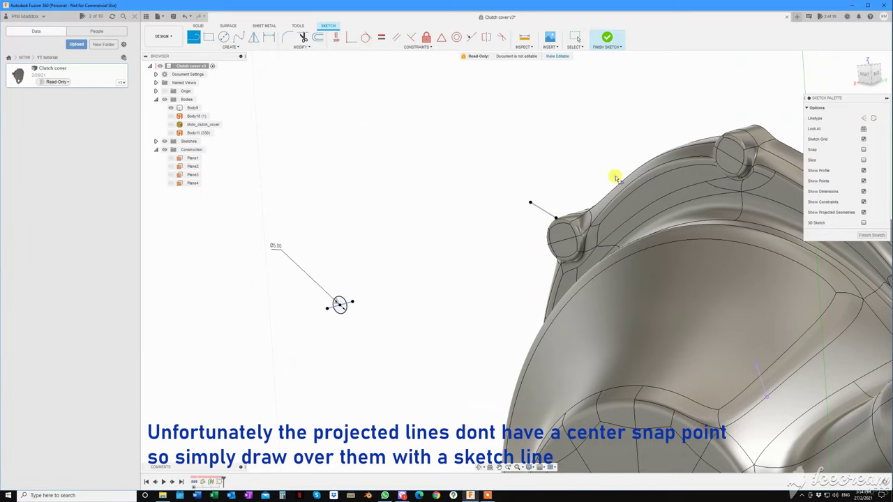
middle_click_drag(616, 178, 343, 139)
middle_click_drag(470, 164, 511, 299, "shift")
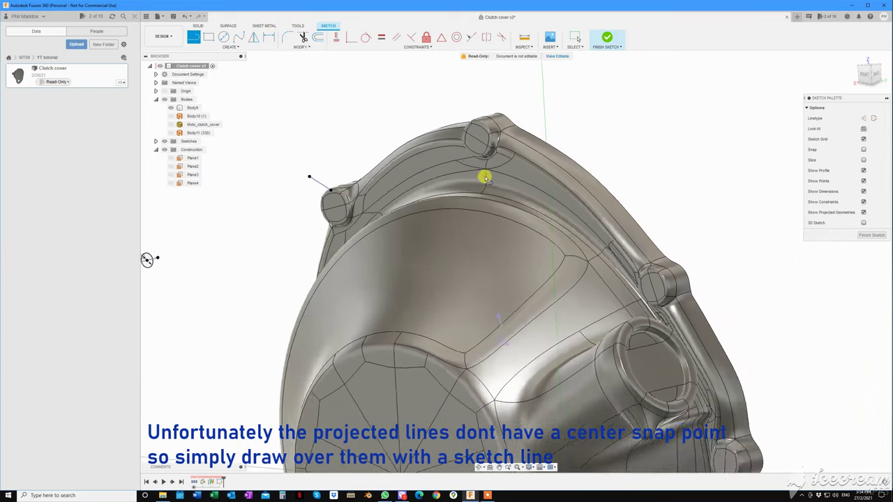
left_click(513, 300)
left_click(516, 319)
mouse_move(516, 318)
middle_mouse_down("shift")
mouse_move(483, 267)
mouse_move(318, 330)
middle_mouse_up("shift")
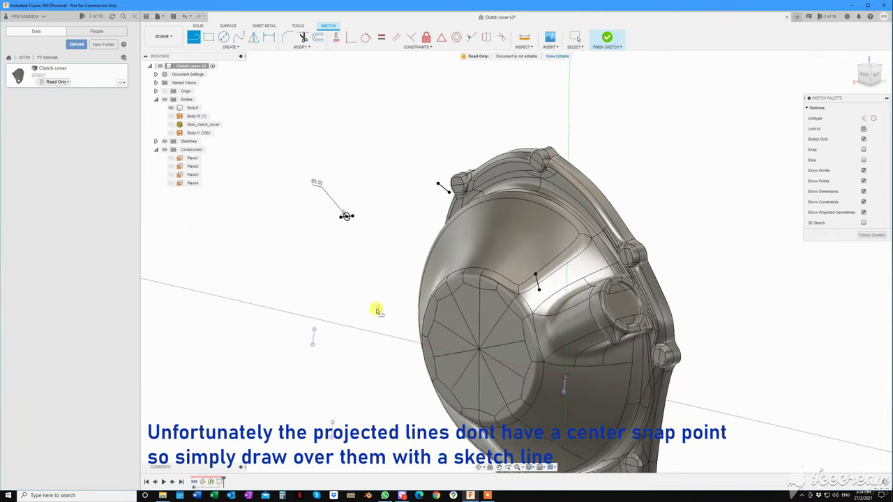
left_click(329, 325)
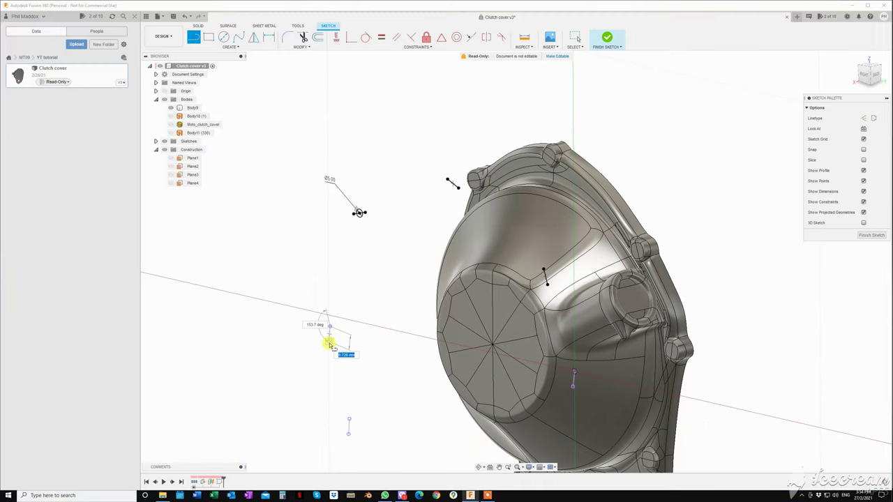
double_click(329, 343)
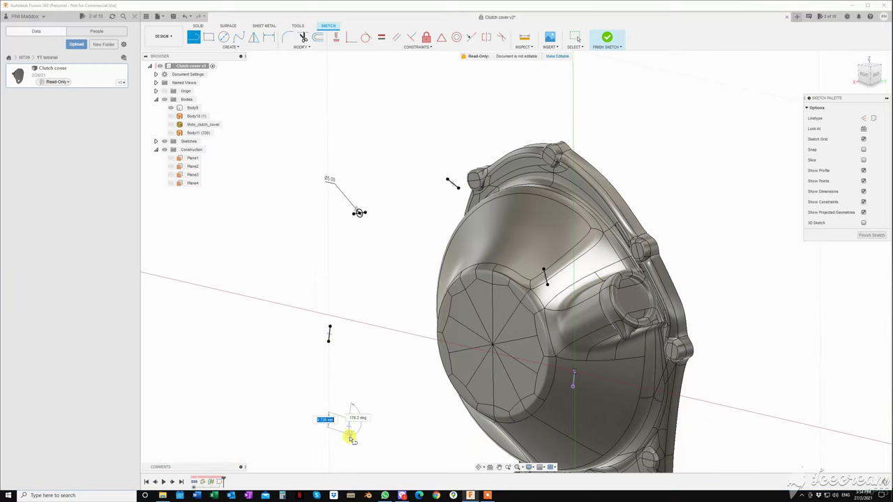
Draw short lines over the projected edges of the remaining bosses
mouse_move(348, 424)
middle_mouse_down("shift")
mouse_move(359, 365)
mouse_move(412, 380)
mouse_move(392, 340)
middle_mouse_up("shift")
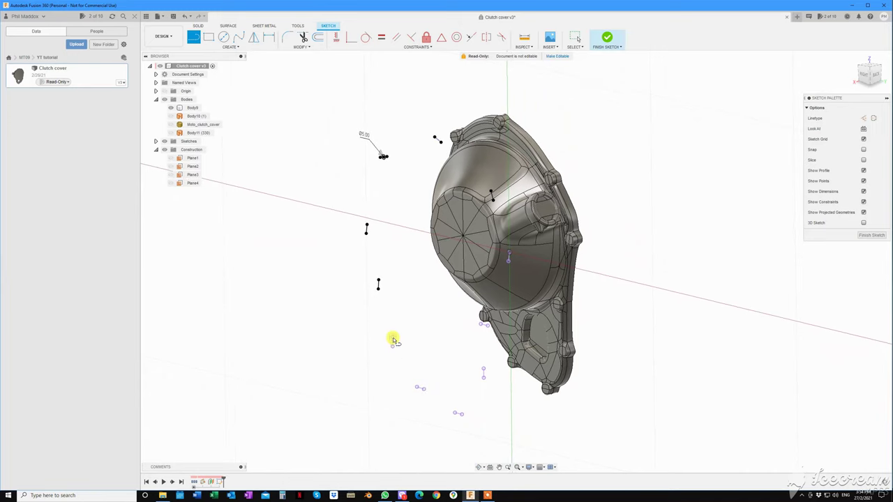
left_click(393, 338)
left_click(393, 348)
left_click(417, 388)
left_click(423, 390)
double_click(461, 416)
left_click(483, 369)
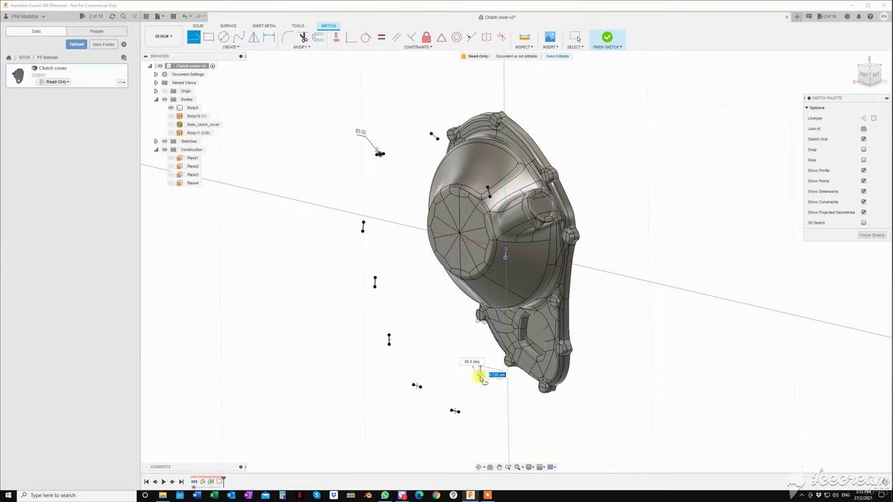
double_click(480, 376)
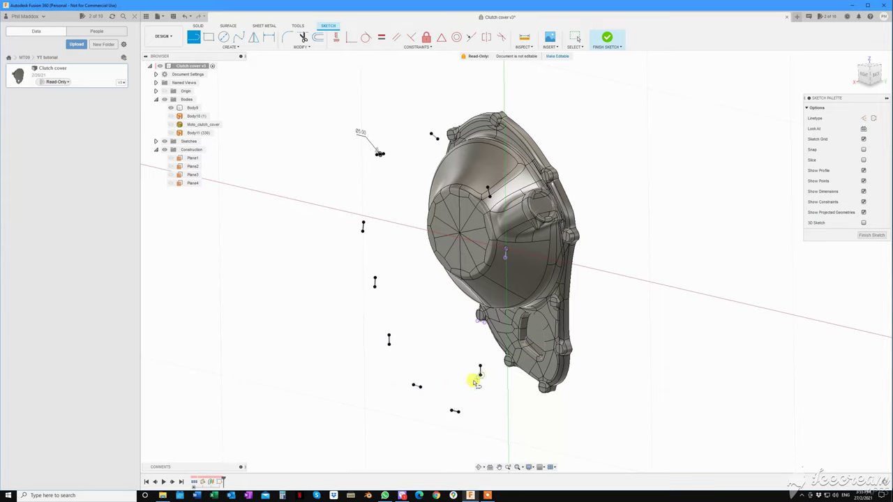
left_click(480, 321)
mouse_move(418, 335)
middle_mouse_down("shift")
mouse_move(470, 318)
mouse_move(503, 266)
mouse_move(499, 251)
middle_mouse_up("shift")
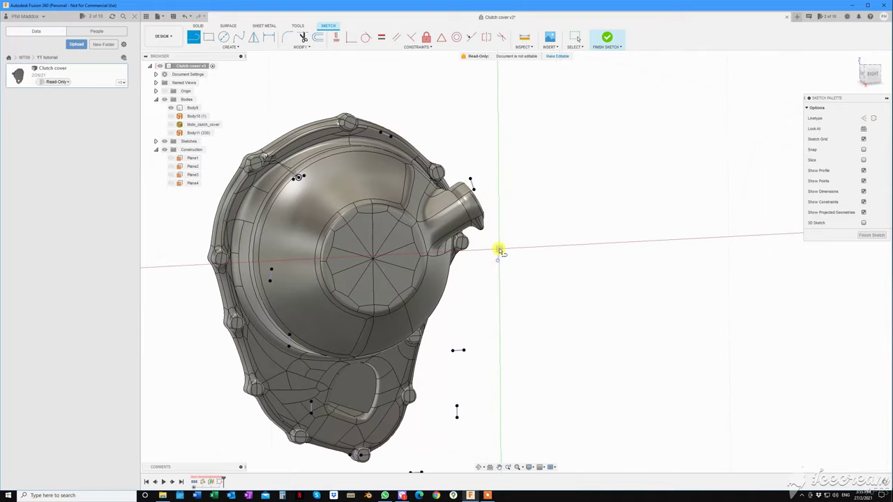
left_click(500, 250)
mouse_move(520, 242)
middle_mouse_down("shift")
mouse_move(518, 254)
mouse_move(441, 272)
mouse_move(426, 265)
mouse_move(450, 259)
mouse_move(436, 213)
mouse_move(446, 157)
mouse_move(459, 149)
middle_mouse_up("shift")
Convert all the short boss lines into construction lines
key("Escape")
left_click_drag(459, 149, 553, 410)
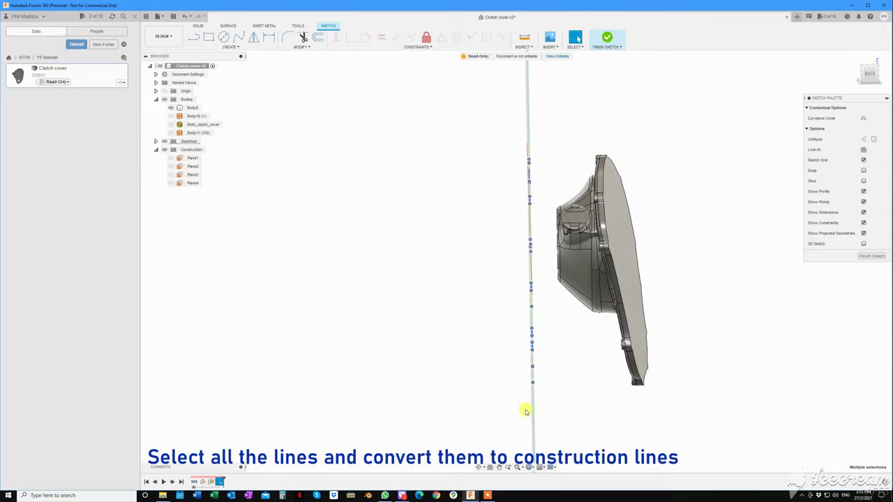
key("x")
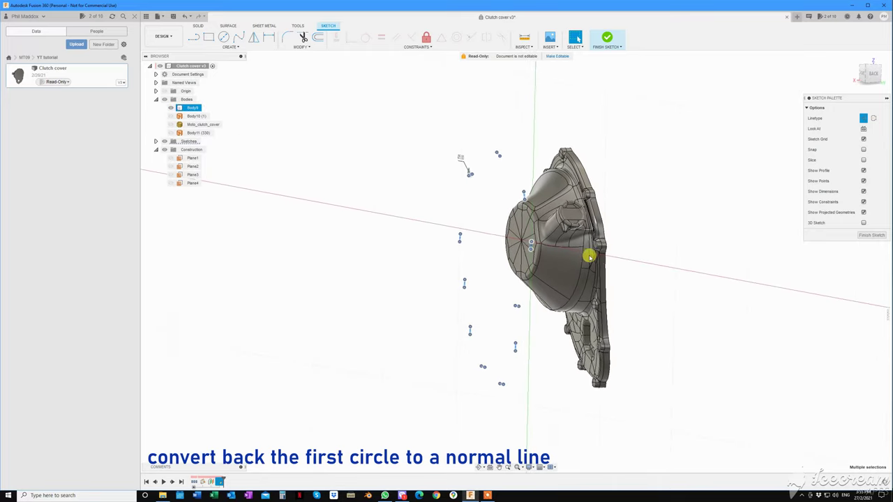
mouse_move(326, 344)
middle_mouse_down("shift")
mouse_move(533, 202)
mouse_move(381, 161)
mouse_move(364, 167)
middle_mouse_up("shift")
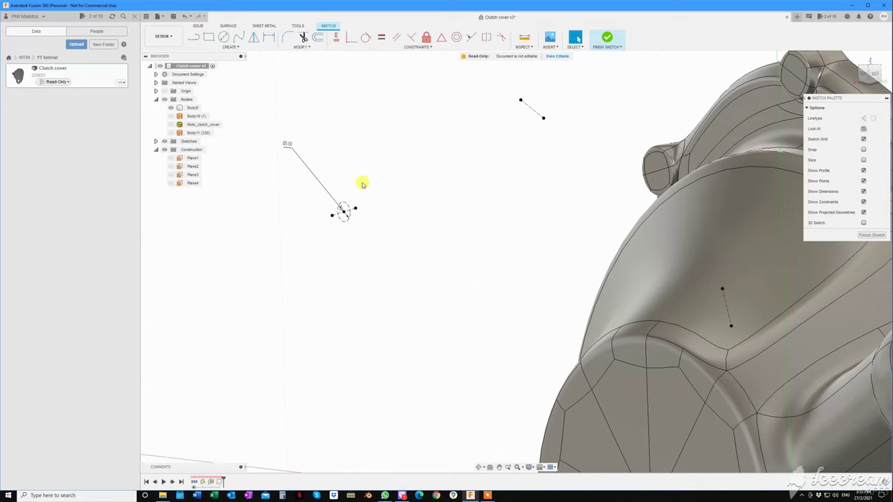
Draw circles at the first five construction-line midpoints, entering a 5 mm diameter
left_click(343, 210)
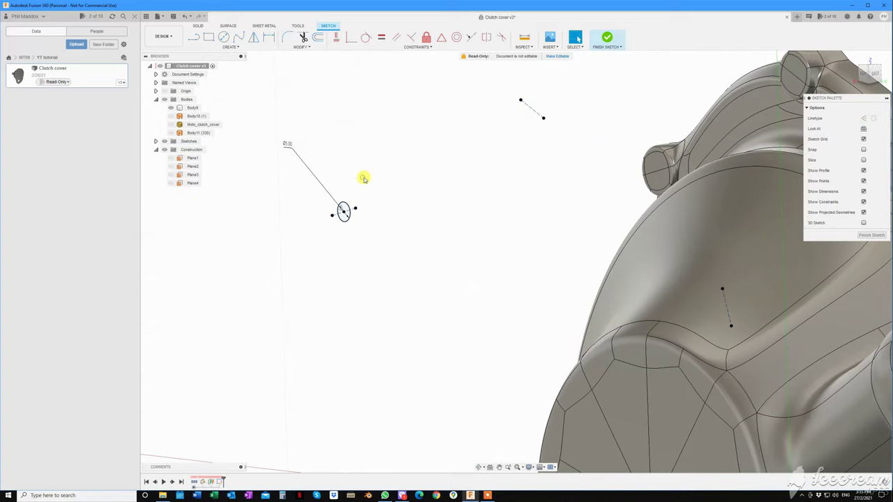
key("c")
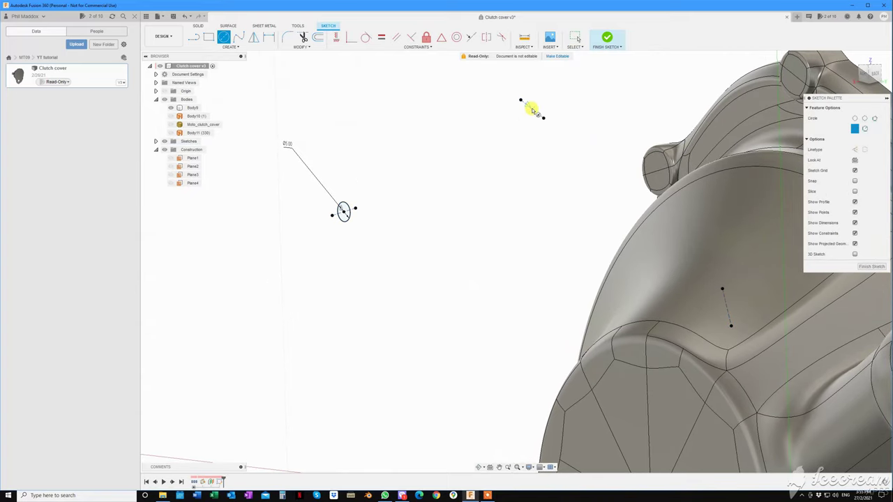
left_click(530, 109)
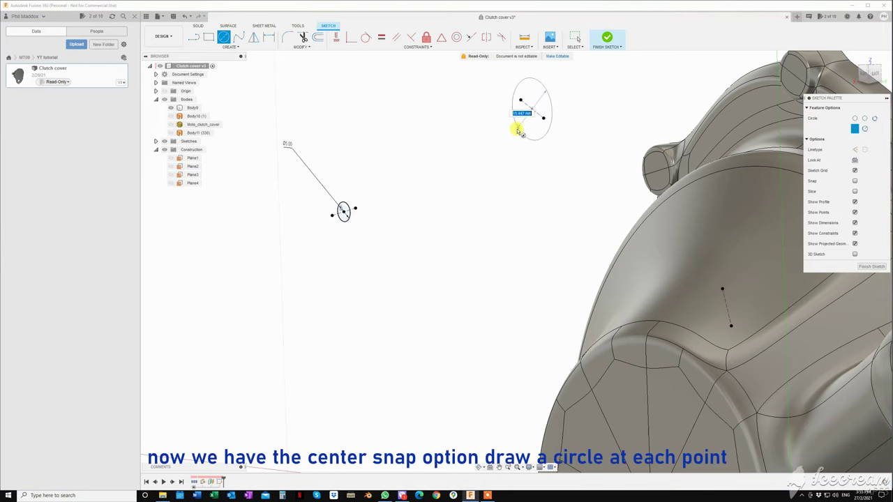
left_click(519, 130)
mouse_move(519, 129)
middle_mouse_down("shift")
mouse_move(494, 139)
mouse_move(479, 171)
mouse_move(608, 175)
mouse_move(598, 173)
mouse_move(588, 205)
mouse_move(551, 239)
mouse_move(507, 252)
mouse_move(536, 308)
mouse_move(383, 309)
mouse_move(302, 290)
middle_mouse_up("shift")
left_click(507, 256)
type("5")
key("Return")
left_click(539, 310)
key("Return")
left_click(301, 288)
key("Return")
left_click(322, 360)
key("Return")
Add circles at the remaining bosses' line midpoints and review them all
middle_click_drag(313, 358, 377, 370, "shift")
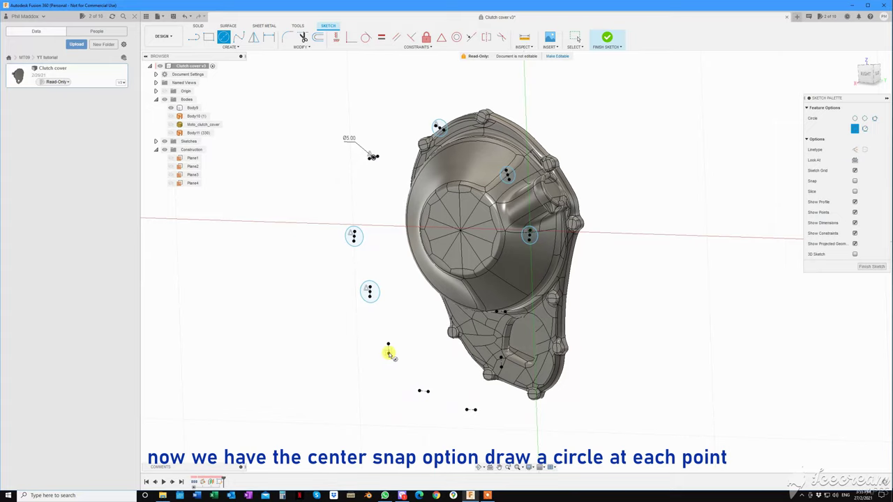
left_click(388, 349)
key("Return")
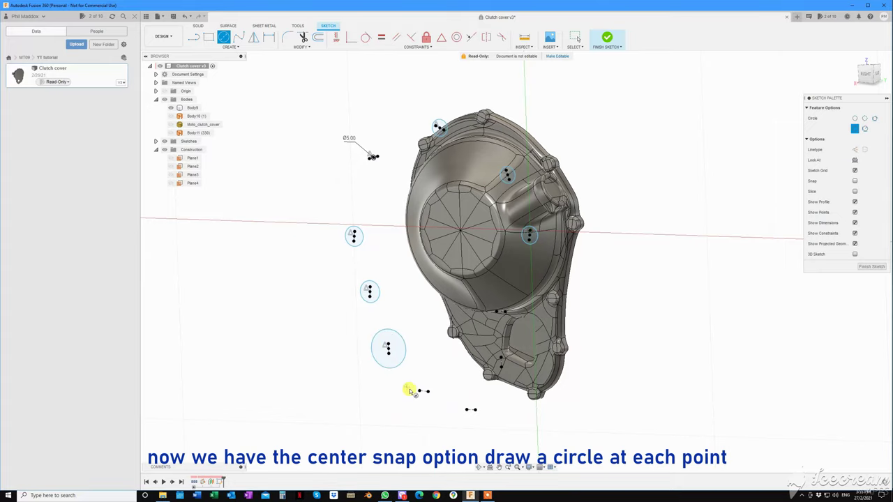
key("Return")
mouse_move(420, 404)
middle_mouse_down("shift")
mouse_move(452, 395)
mouse_move(437, 295)
mouse_move(458, 256)
mouse_move(464, 260)
middle_mouse_up("shift")
left_click(452, 388)
key("Return")
left_click(431, 346)
key("Return")
left_click(437, 295)
key("Return")
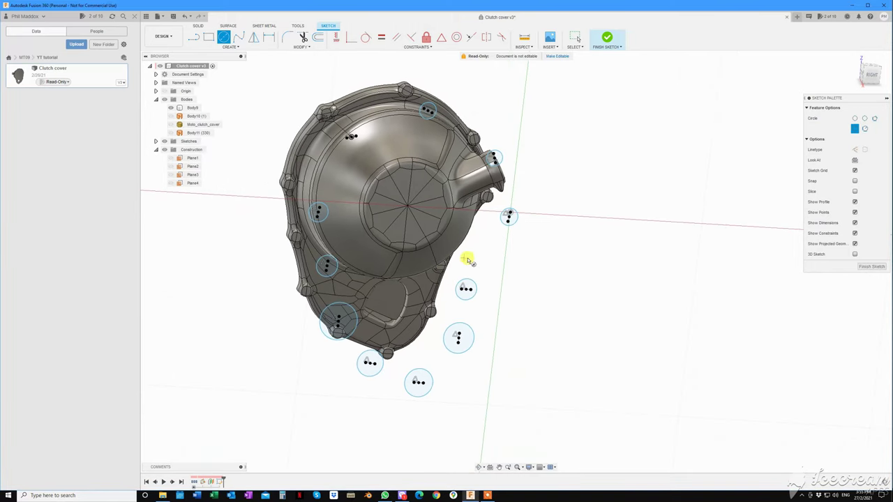
key("Escape")
middle_click_drag(302, 61, 294, 76, "shift")
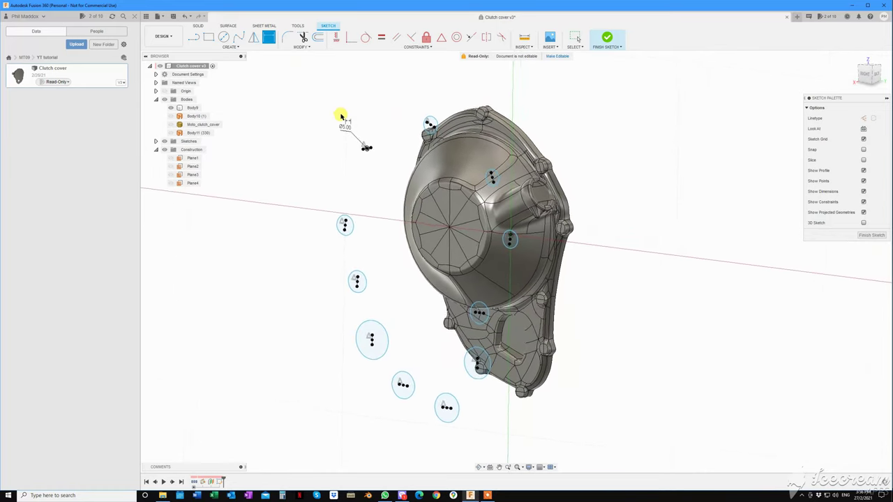
scroll(343, 116, "up", 3)
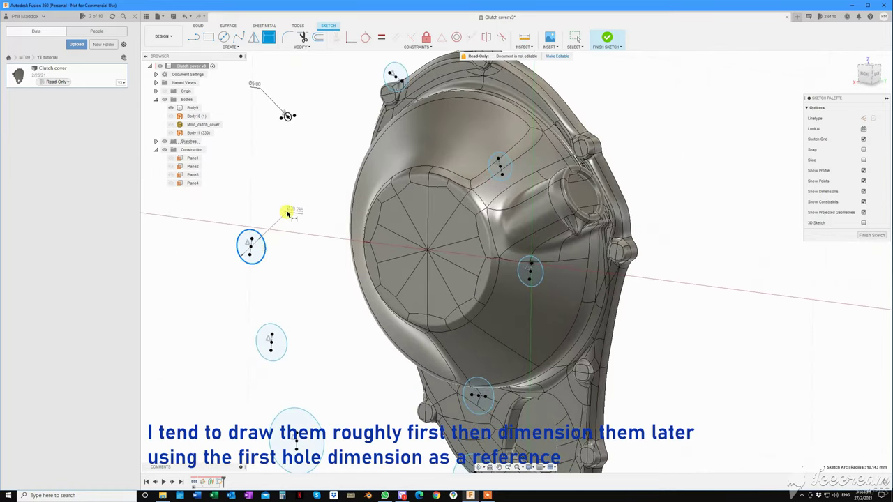
Dimension the first several boss circles to match the first hole's Ø5.00 diameter
left_click(287, 214)
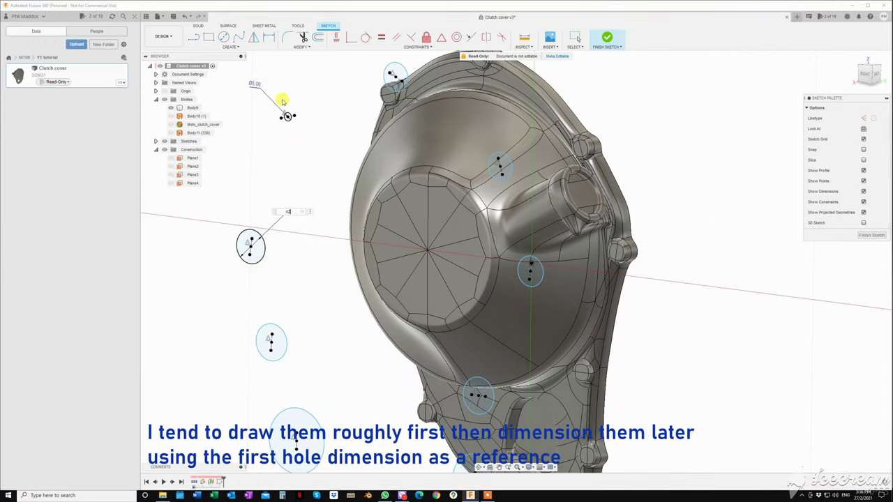
key("Return")
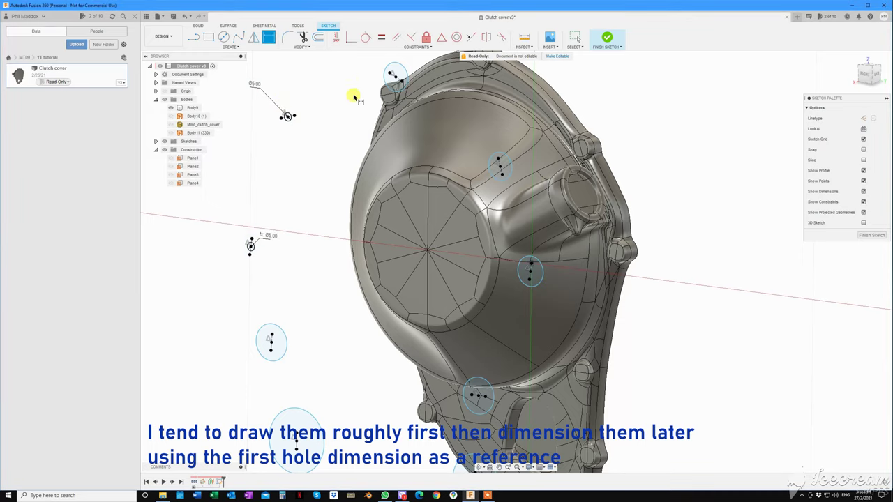
left_click(384, 79)
left_click(355, 69)
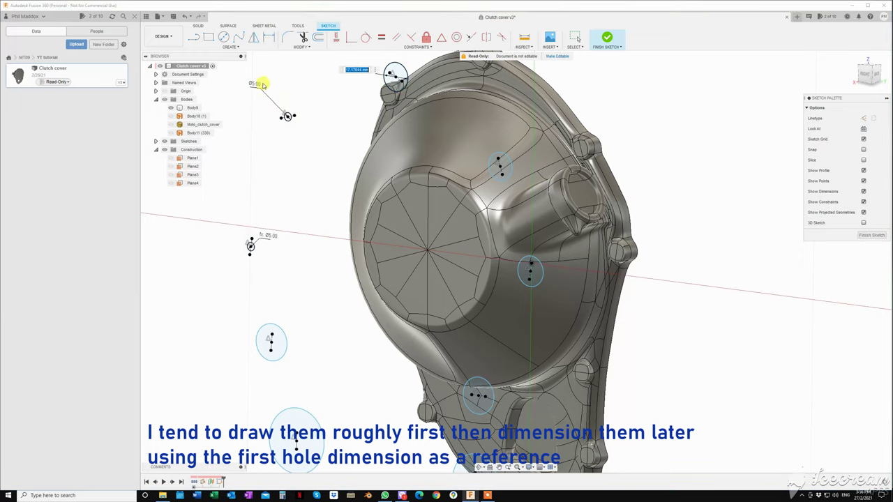
key("Return")
left_click(287, 349)
left_click(293, 314)
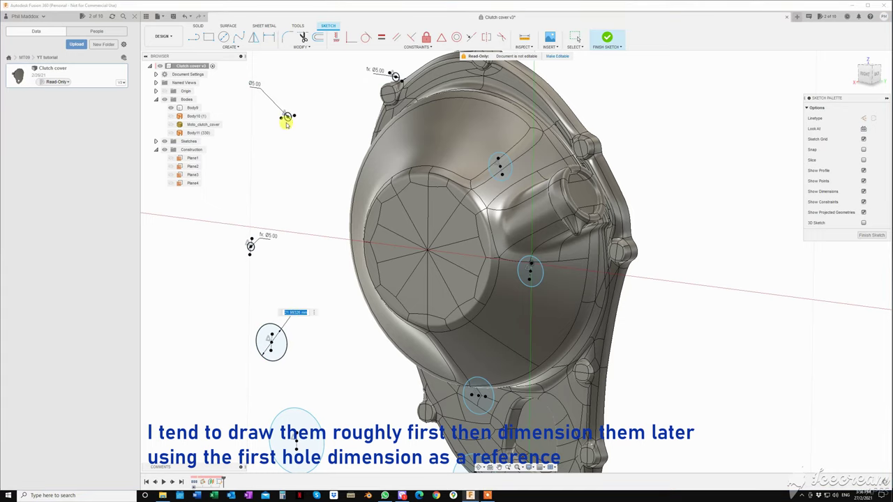
key("Return")
middle_click_drag(331, 334, 329, 255)
left_click(313, 345)
left_click(327, 315)
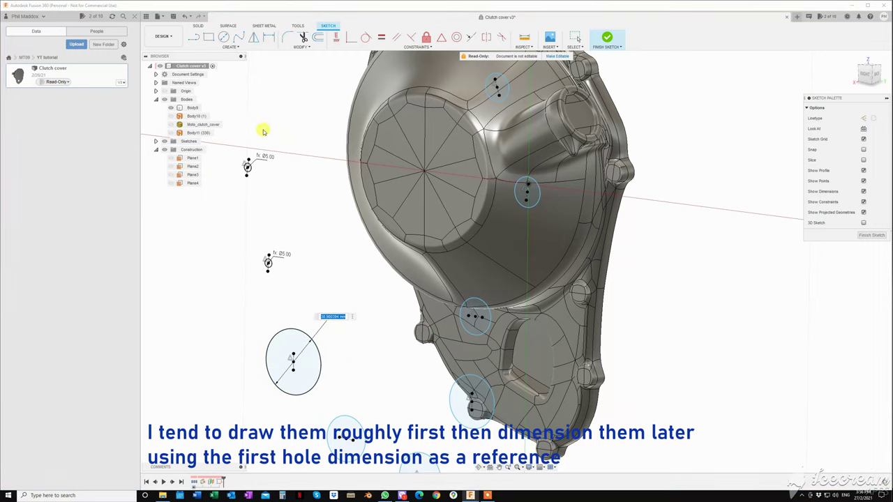
key("Return")
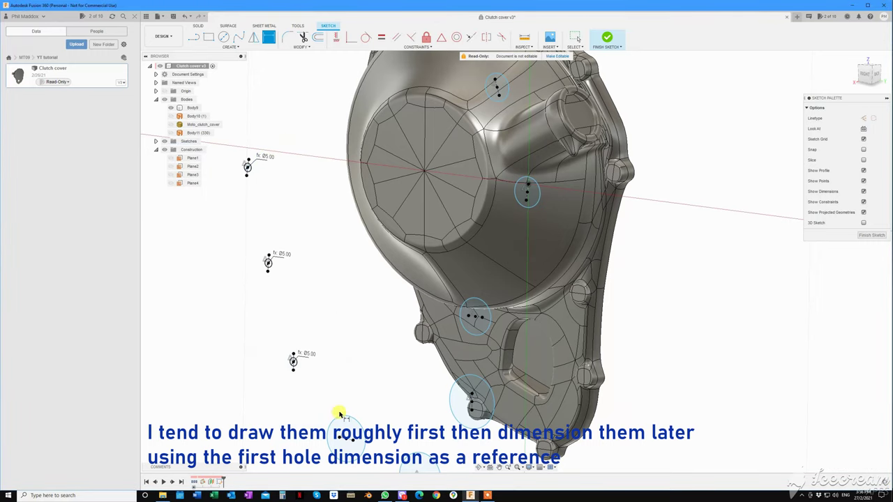
left_click(335, 396)
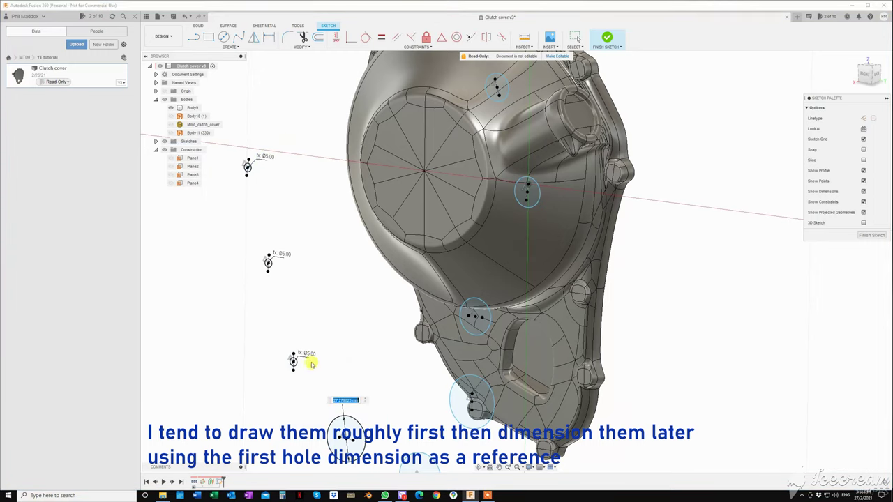
key("Return")
Dimension the remaining lower and upper boss circles to Ø5.00, linking them to d1
mouse_move(331, 373)
middle_mouse_down("shift")
mouse_move(349, 329)
mouse_move(382, 359)
middle_mouse_up("shift")
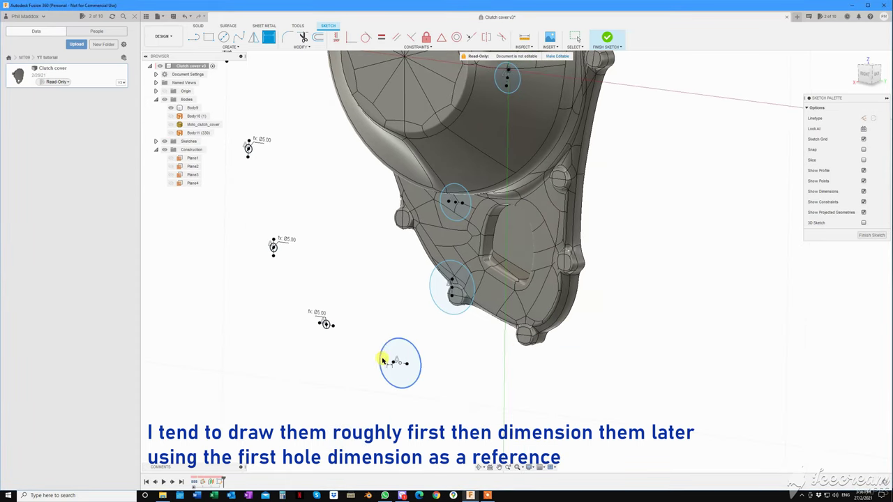
left_click(387, 346)
left_click(365, 316)
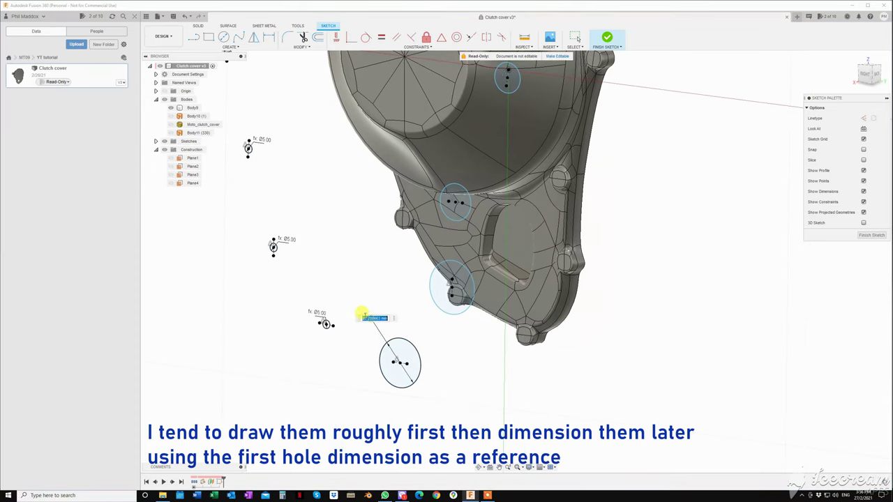
left_click(323, 314)
key("Return")
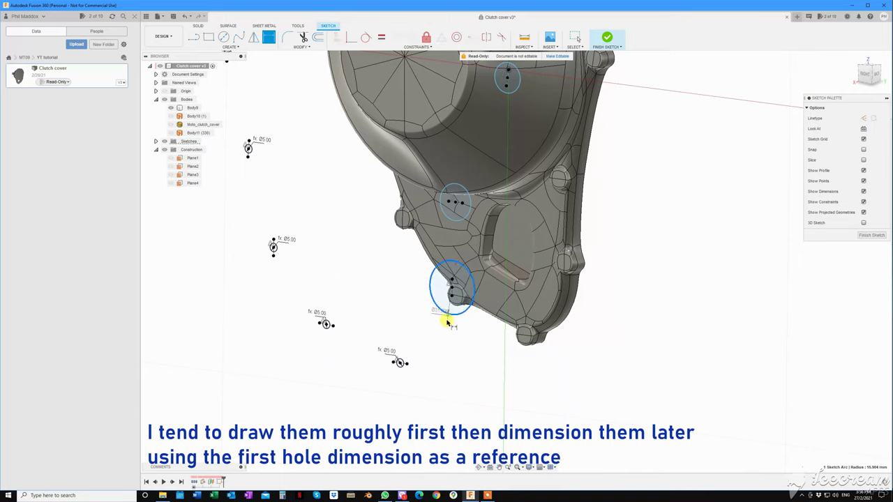
left_click(444, 330)
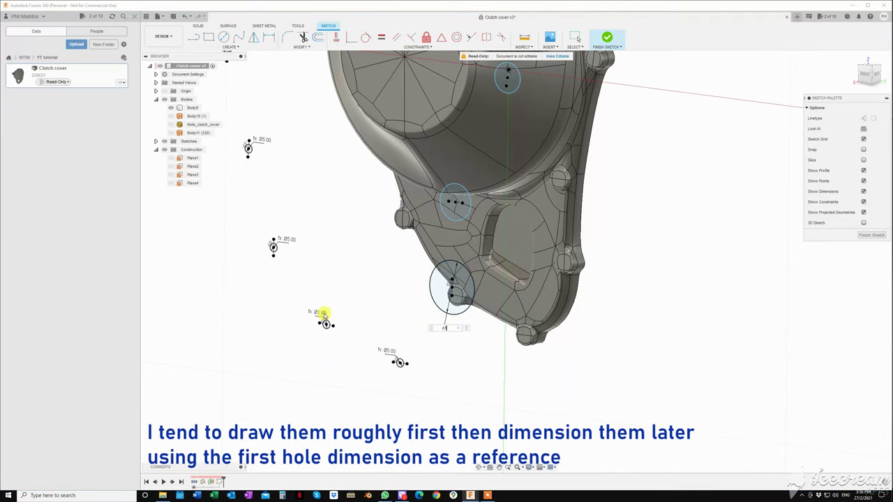
key("Return")
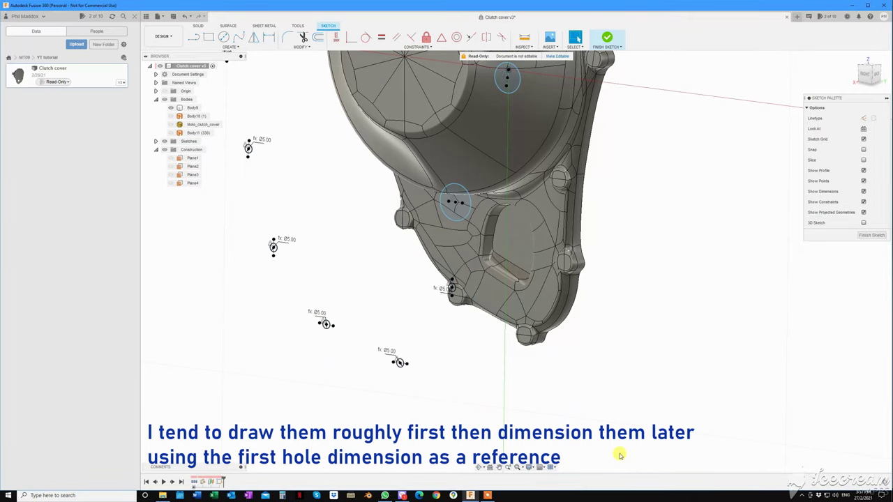
left_click(444, 216)
left_click(401, 252)
type("d1")
key("Return")
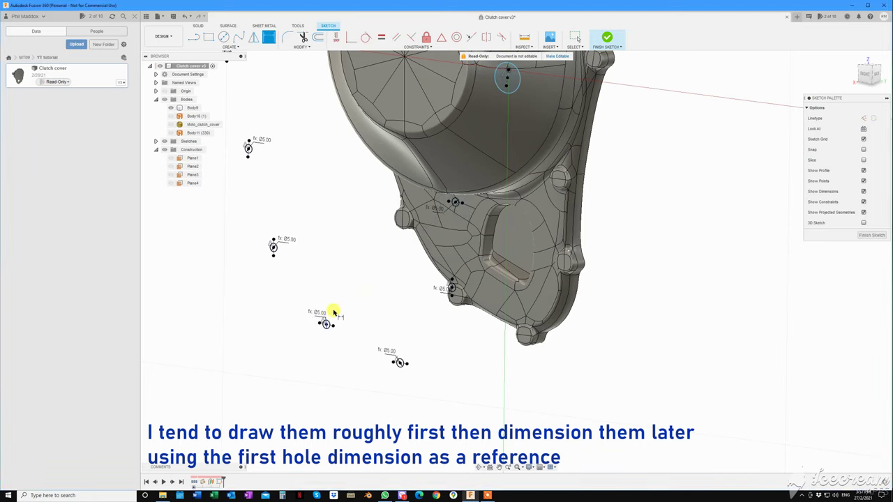
mouse_move(393, 339)
middle_mouse_down("shift")
mouse_move(368, 409)
mouse_move(473, 189)
middle_mouse_up("shift")
left_click(572, 212)
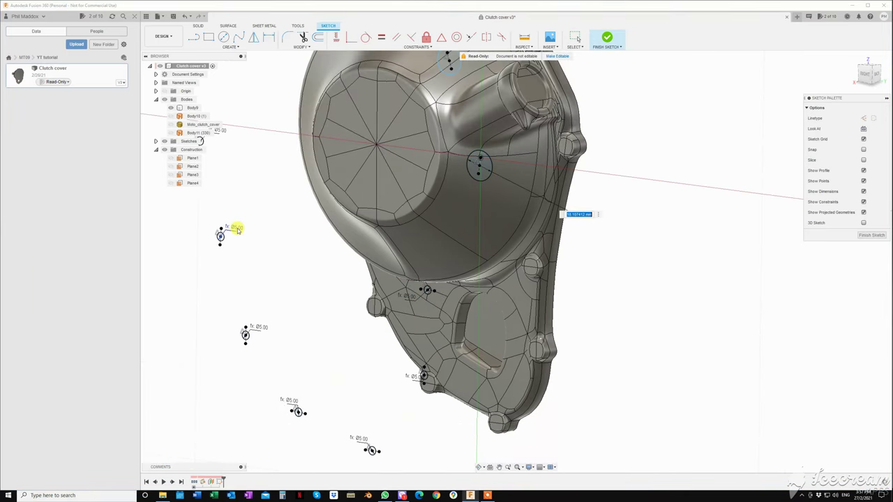
mouse_move(373, 273)
middle_mouse_down("shift")
mouse_move(358, 371)
mouse_move(429, 197)
middle_mouse_up("shift")
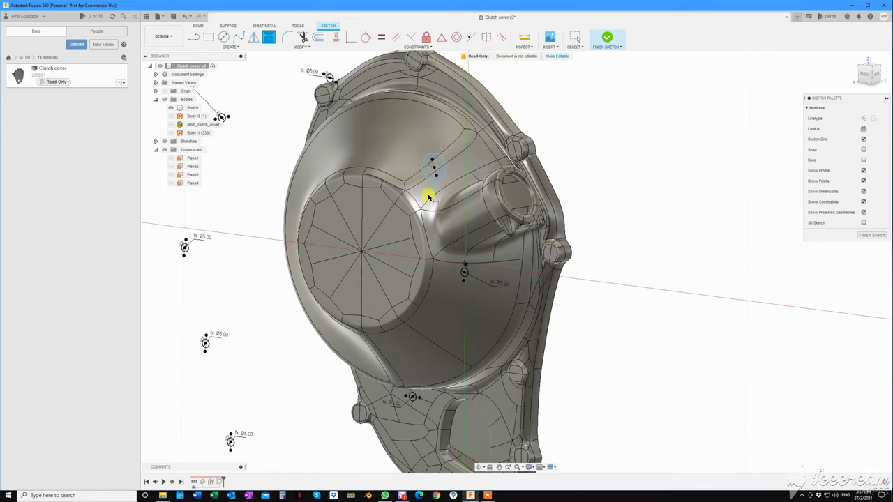
left_click(445, 166)
left_click(600, 147)
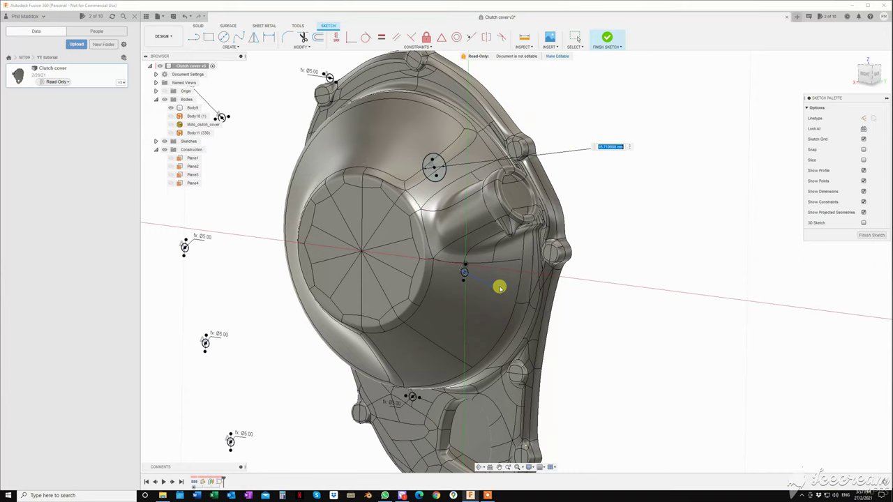
Finish the sketch and turn the cover to a side-on view
mouse_move(499, 284)
middle_mouse_down("shift")
mouse_move(489, 299)
mouse_move(510, 331)
mouse_move(502, 289)
mouse_move(817, 249)
middle_mouse_up("shift")
scroll(506, 325, "down", 3)
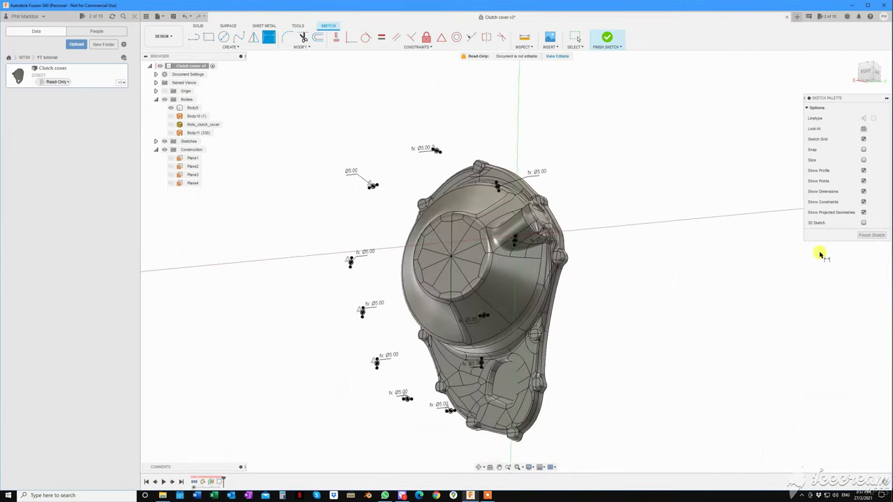
left_click(862, 235)
mouse_move(764, 233)
middle_mouse_down("shift")
mouse_move(467, 222)
mouse_move(356, 197)
middle_mouse_up("shift")
scroll(356, 193, "up", 2)
scroll(356, 193, "up", 3)
Start an extrusion and select the first five 5 mm hole circle profiles
scroll(356, 194, "up", 2)
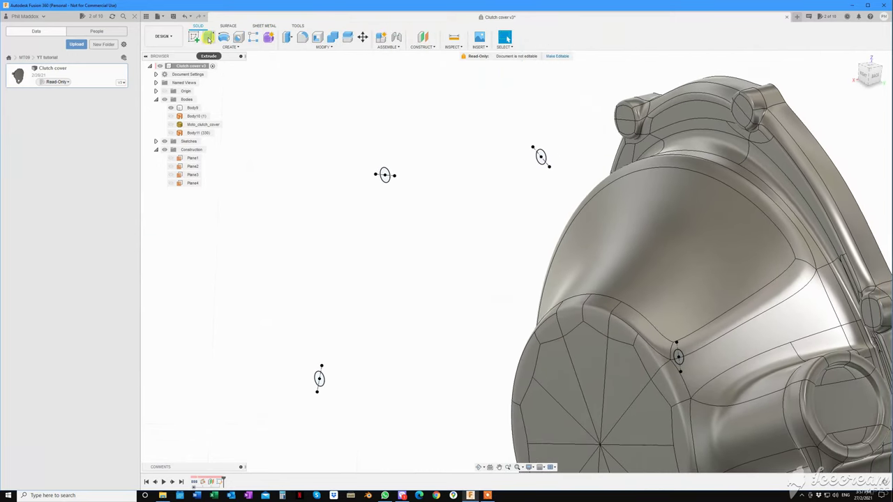
left_click(208, 39)
left_click(384, 175)
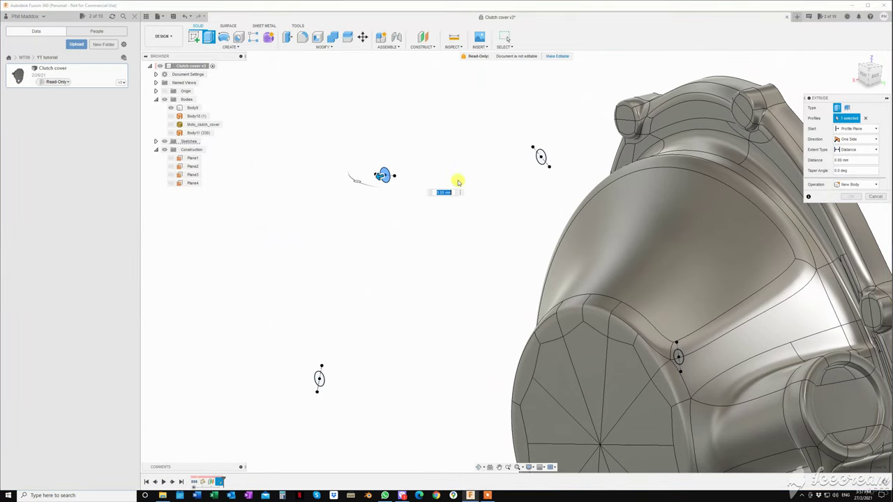
left_click(540, 159)
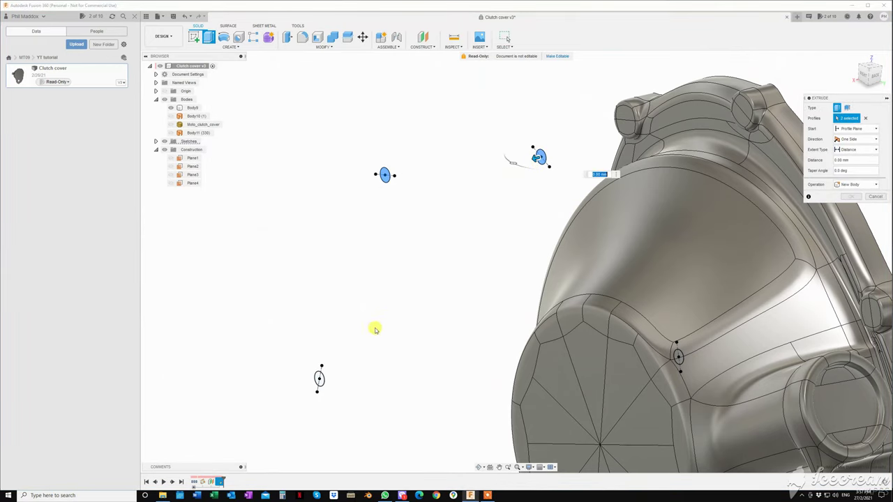
left_click(320, 380)
middle_click_drag(321, 380, 439, 271, "shift")
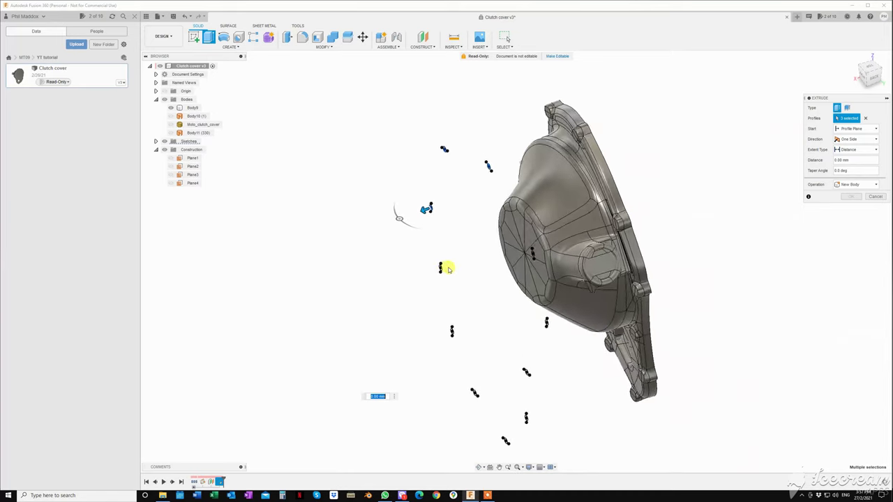
scroll(439, 270, "up", 2)
left_click(437, 267)
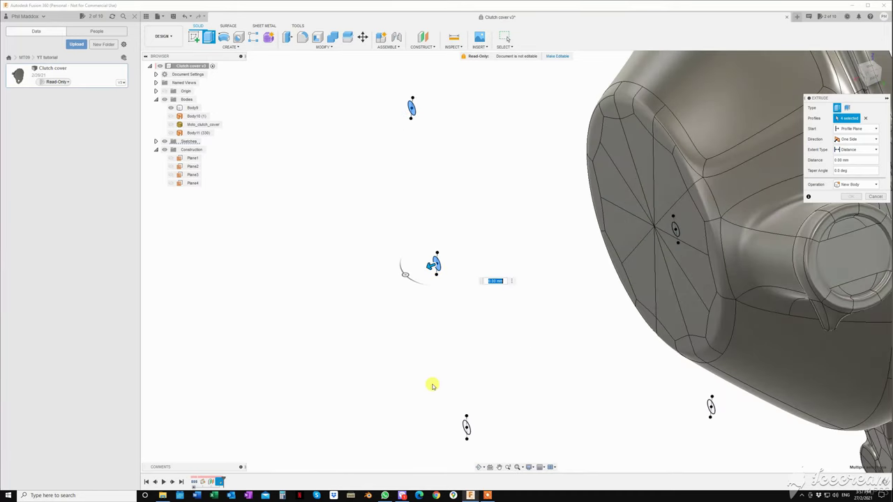
left_click(466, 427)
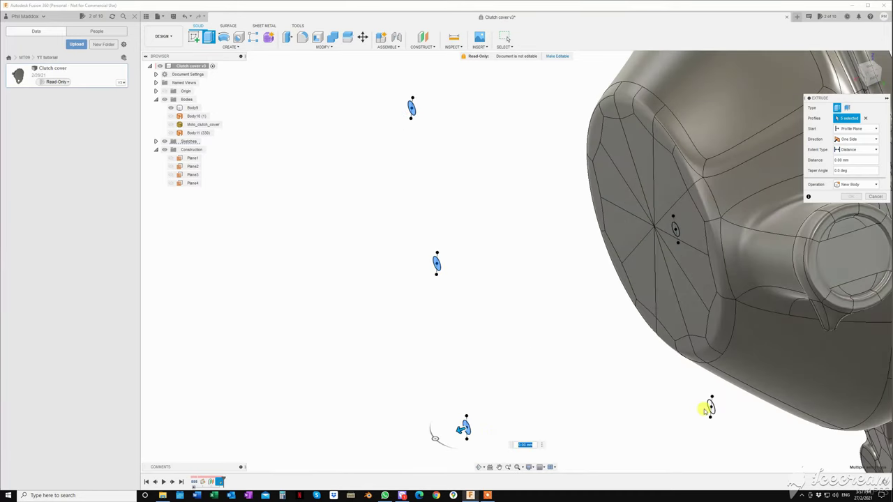
Add the remaining six circle profiles, making eleven selected in total
middle_click_drag(603, 432, 499, 329, "shift")
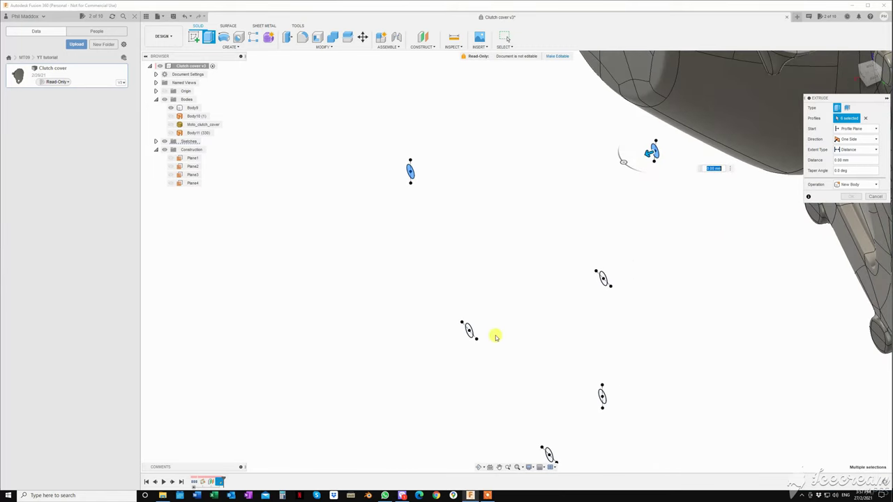
left_click(470, 332)
left_click(604, 282)
left_click(602, 396)
left_click(547, 454)
mouse_move(532, 405)
middle_mouse_down("shift")
mouse_move(530, 360)
mouse_move(542, 341)
mouse_move(690, 225)
mouse_move(652, 188)
mouse_move(672, 195)
mouse_move(653, 205)
mouse_move(632, 195)
middle_mouse_up("shift")
left_click(645, 183)
Extrude the circles back -194.97 mm as a cut through the cover and confirm
mouse_move(629, 192)
left_mouse_down()
mouse_move(411, 176)
mouse_move(424, 189)
left_mouse_up()
mouse_move(423, 189)
middle_mouse_down("shift")
mouse_move(372, 199)
mouse_move(480, 259)
mouse_move(621, 301)
mouse_move(659, 298)
middle_mouse_up("shift")
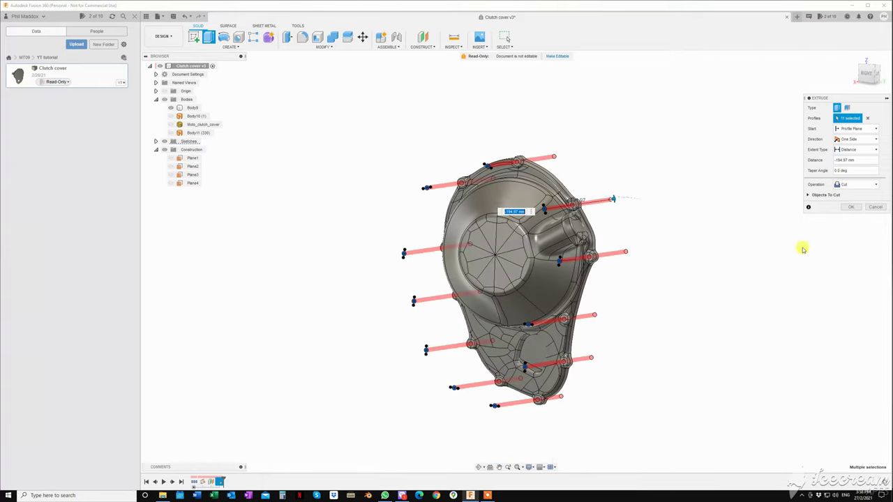
left_click(851, 208)
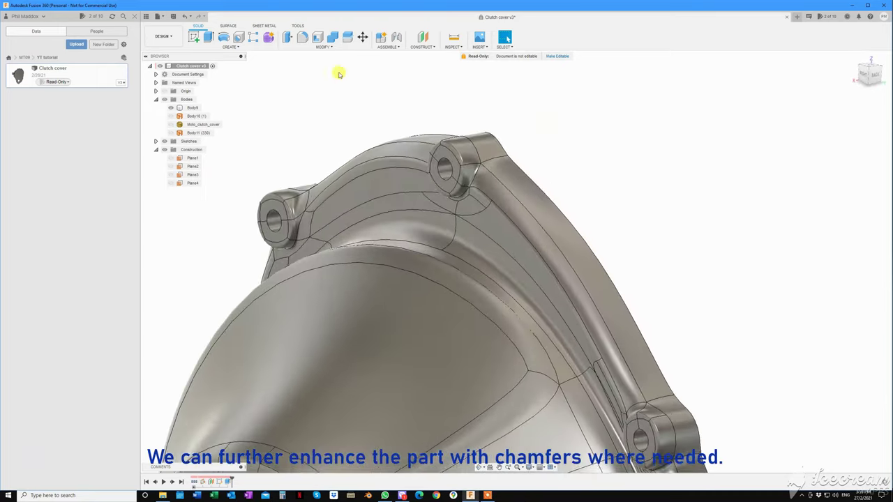
Open the Modify feature list
left_click(323, 47)
Chamfer two edges of one boss hole by about 0.65 mm, then view the cover isometrically
left_click(307, 70)
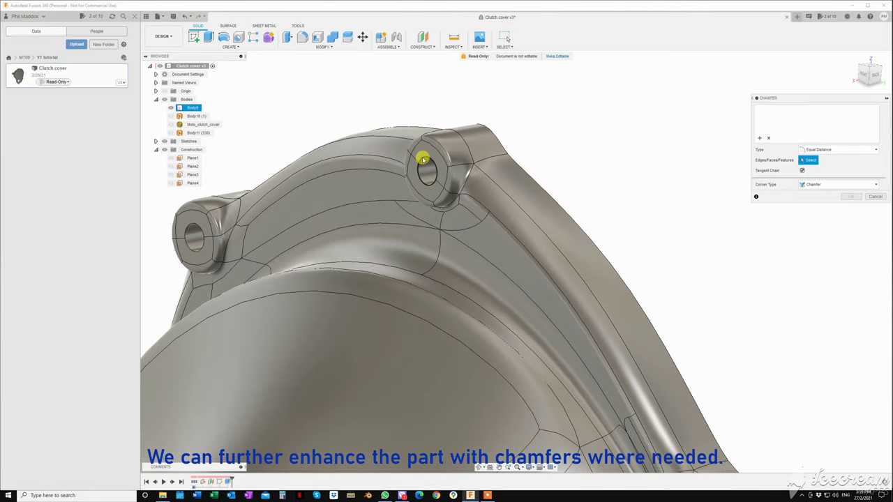
left_click(423, 159)
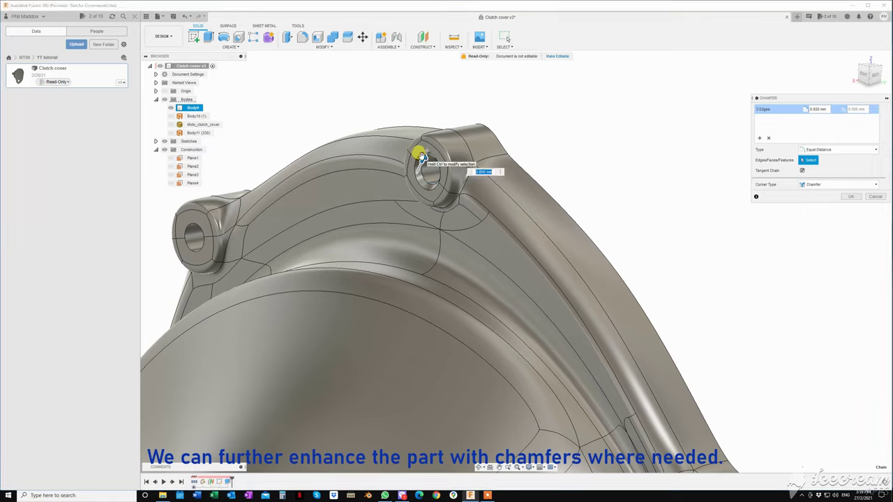
key("Escape")
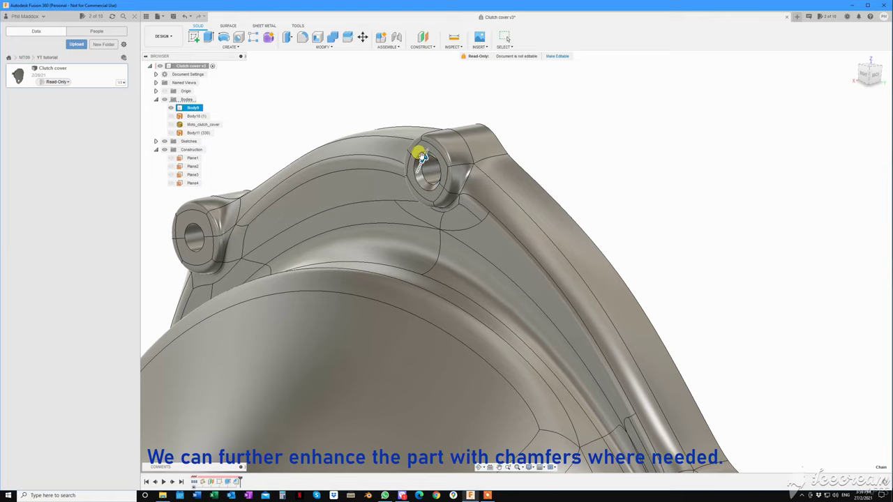
mouse_move(423, 155)
middle_mouse_down("shift")
mouse_move(468, 223)
mouse_move(486, 191)
mouse_move(508, 200)
mouse_move(490, 209)
mouse_move(512, 197)
mouse_move(491, 220)
mouse_move(488, 311)
mouse_move(821, 153)
middle_mouse_up("shift")
left_click(862, 59)
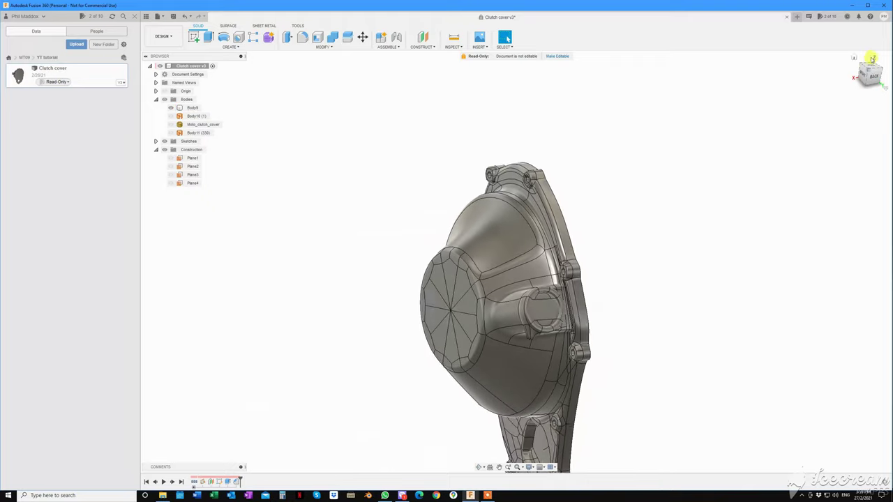